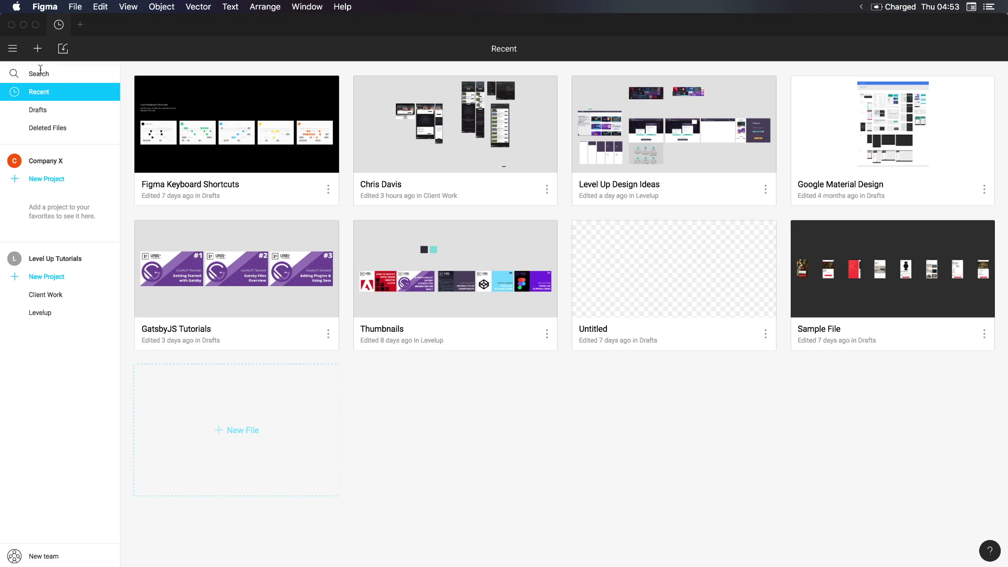
Reset the onboarding walkthrough from the main menu, then dismiss the Welcome dialog
left_click(13, 49)
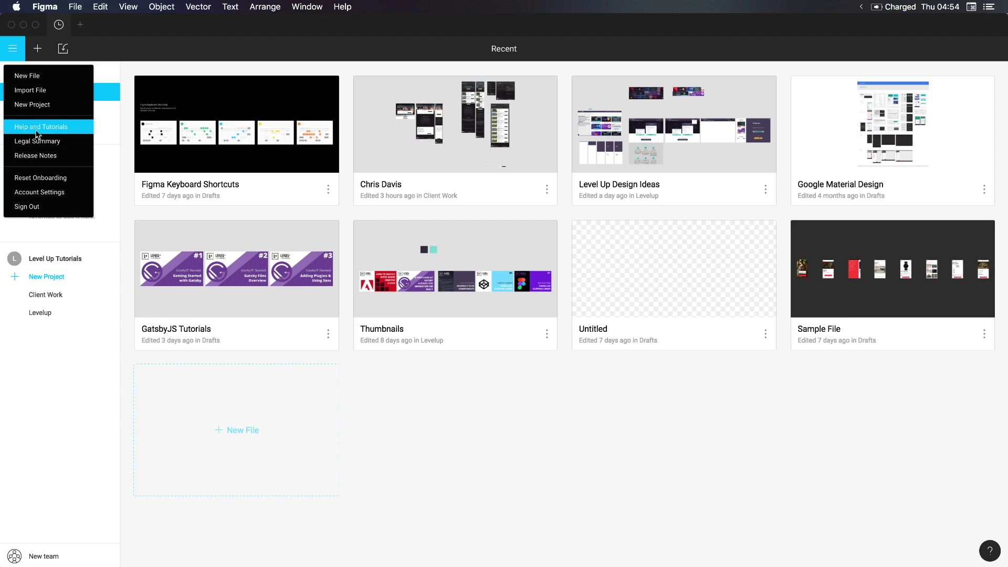
left_click(13, 177)
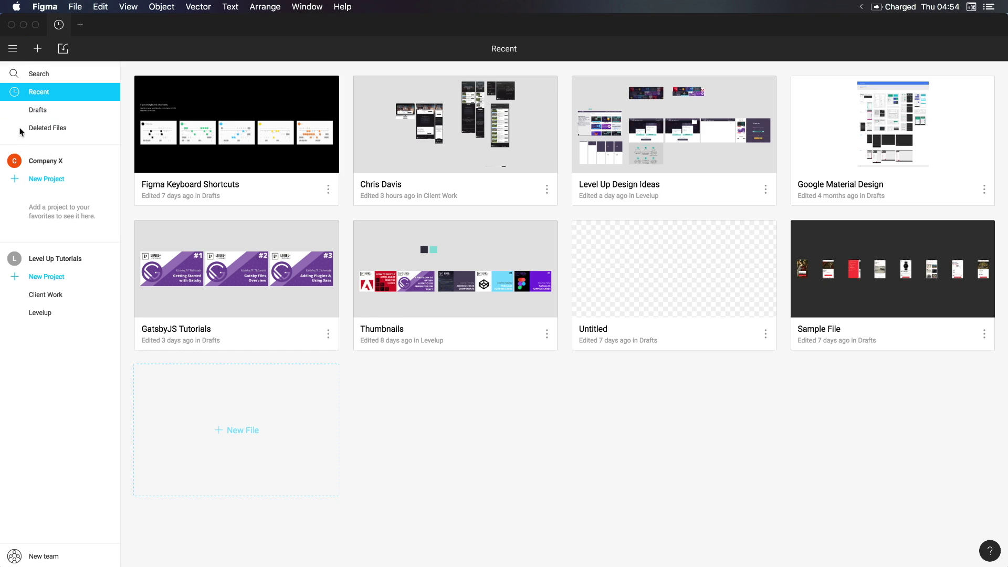
left_click(13, 49)
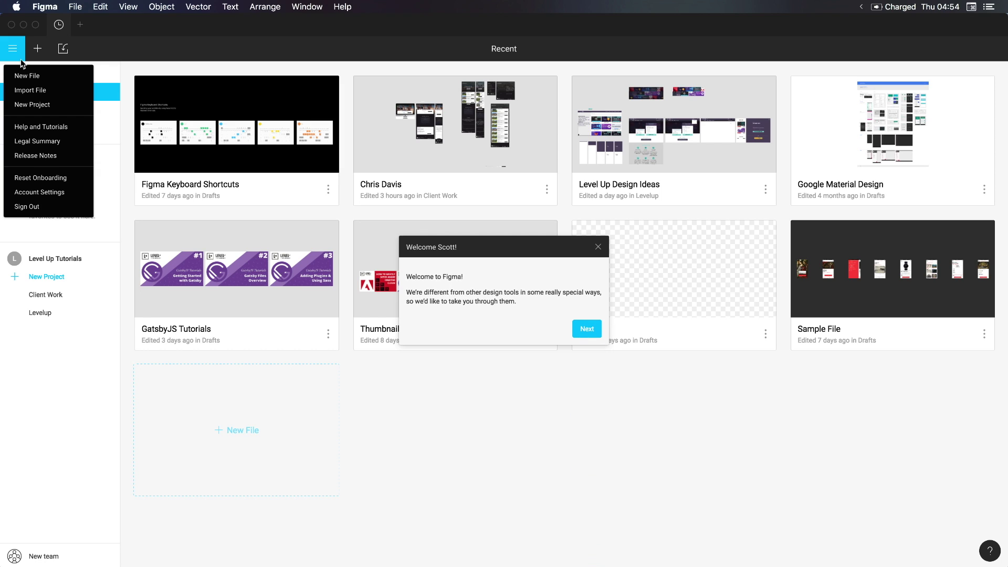
left_click(598, 247)
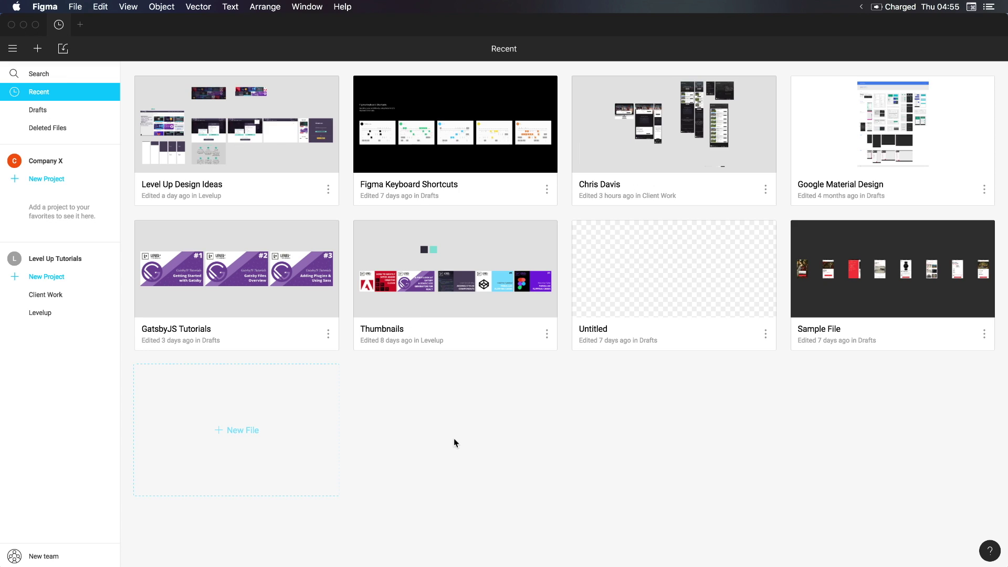
Open Google Material Design and toggle the components group's visibility off and back on
double_click(889, 117)
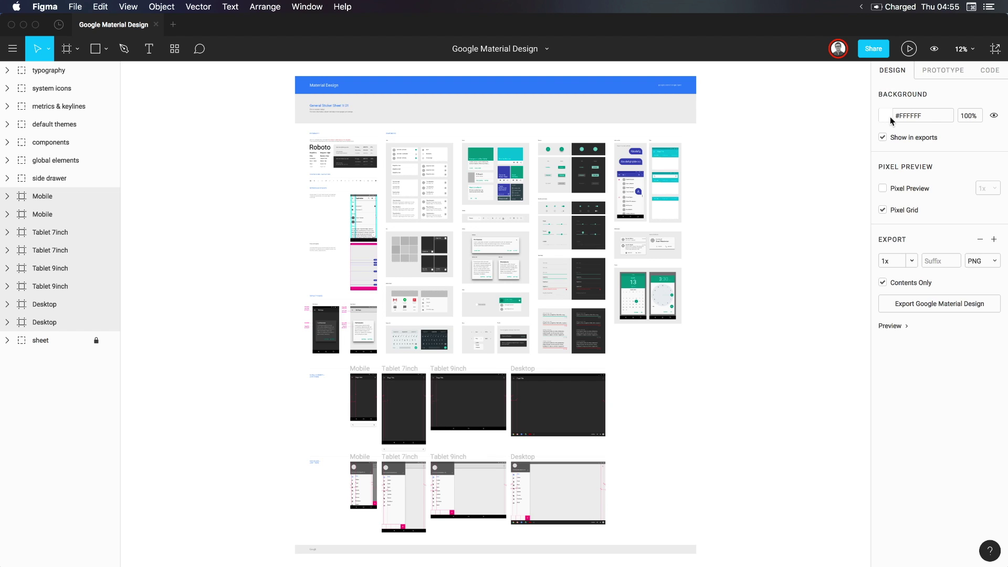
left_click(63, 147)
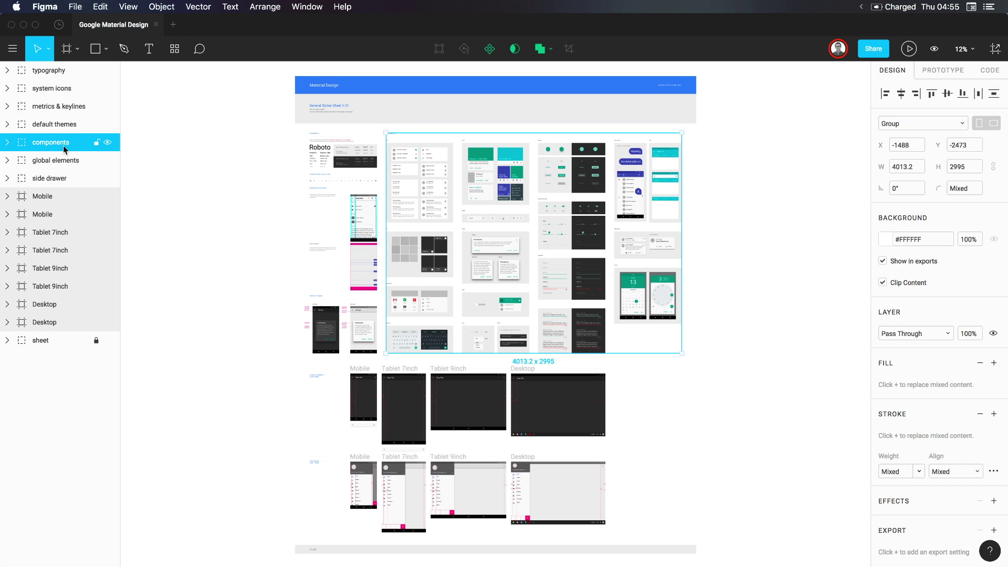
left_click(107, 143)
left_click(108, 143)
Expand components, lists, single line and list rows, then collapse all layers and select typography
left_click(7, 143)
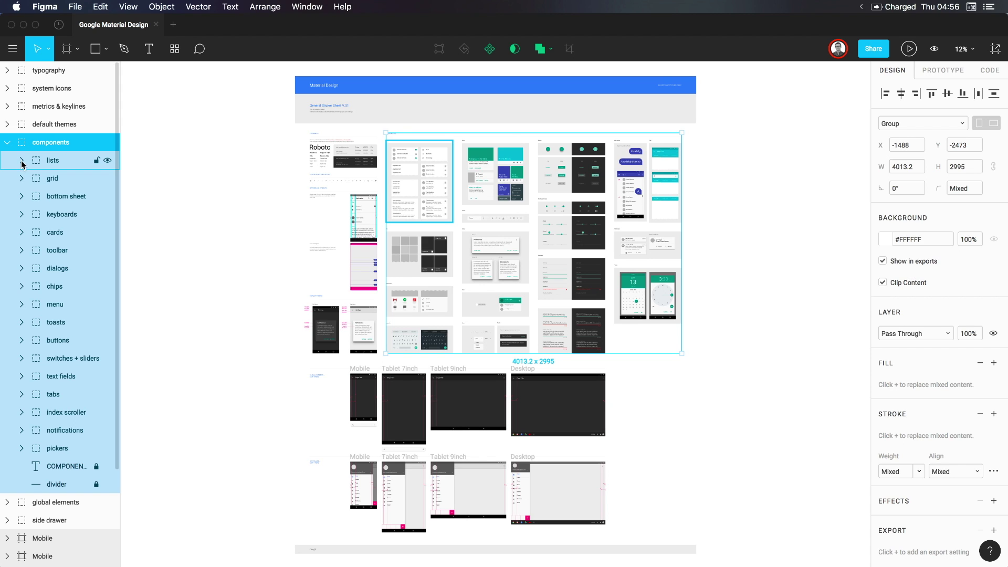
left_click(21, 160)
left_click(37, 178)
left_click(51, 196)
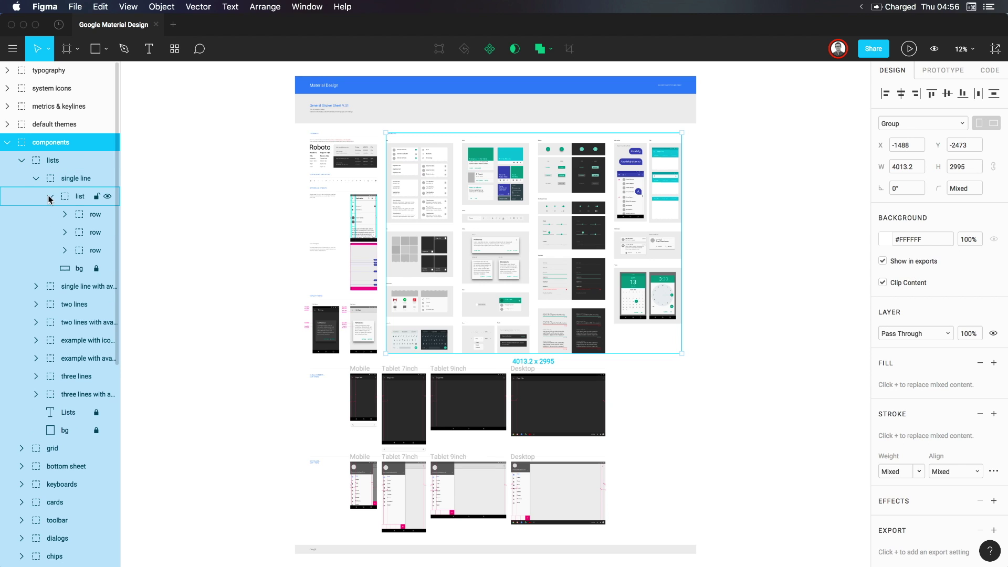
left_click(64, 214)
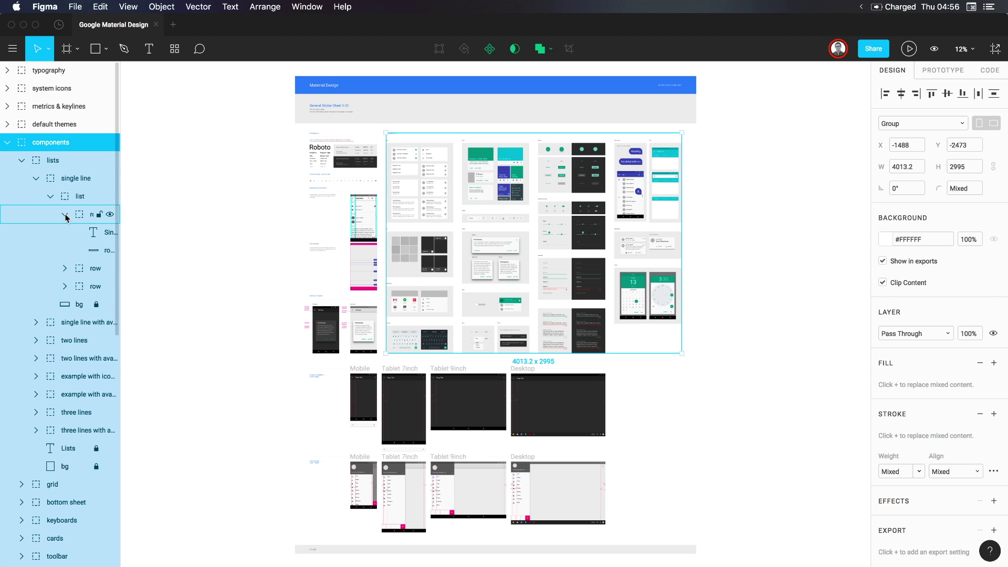
key("alt+l")
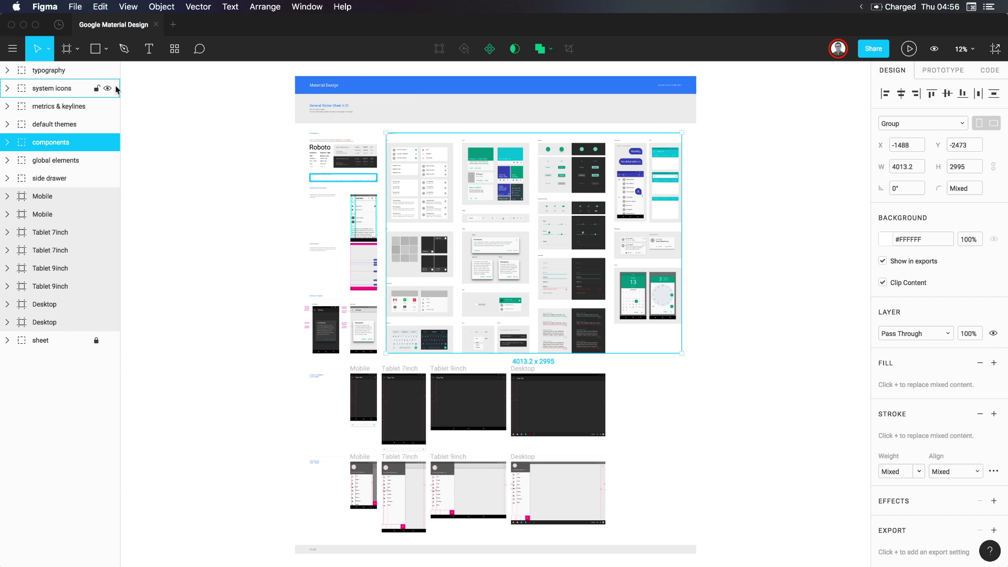
left_click(357, 157)
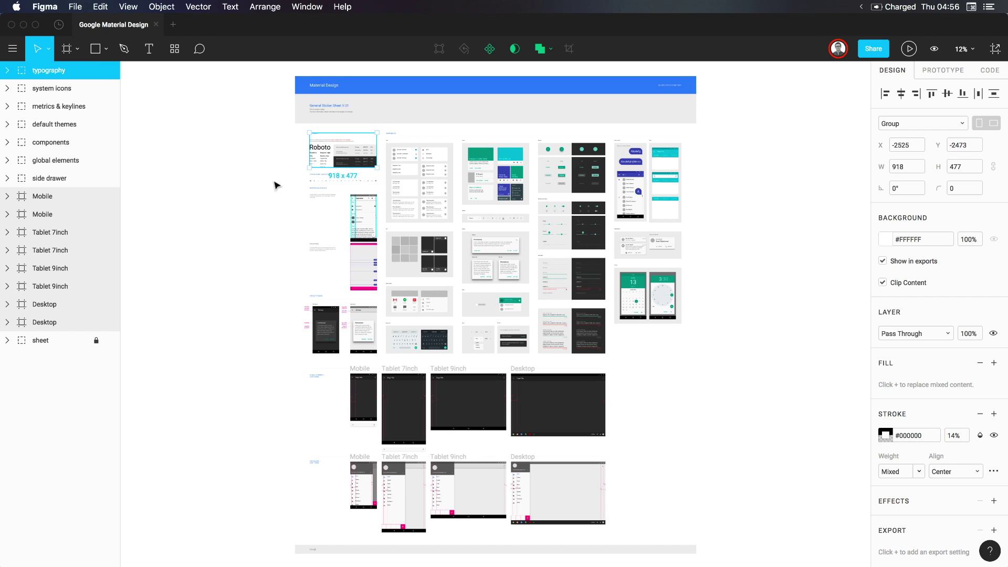
Drag the typography group across the canvas, then undo the move
scroll(276, 186, "up", 5)
left_click_drag(265, 251, 275, 232)
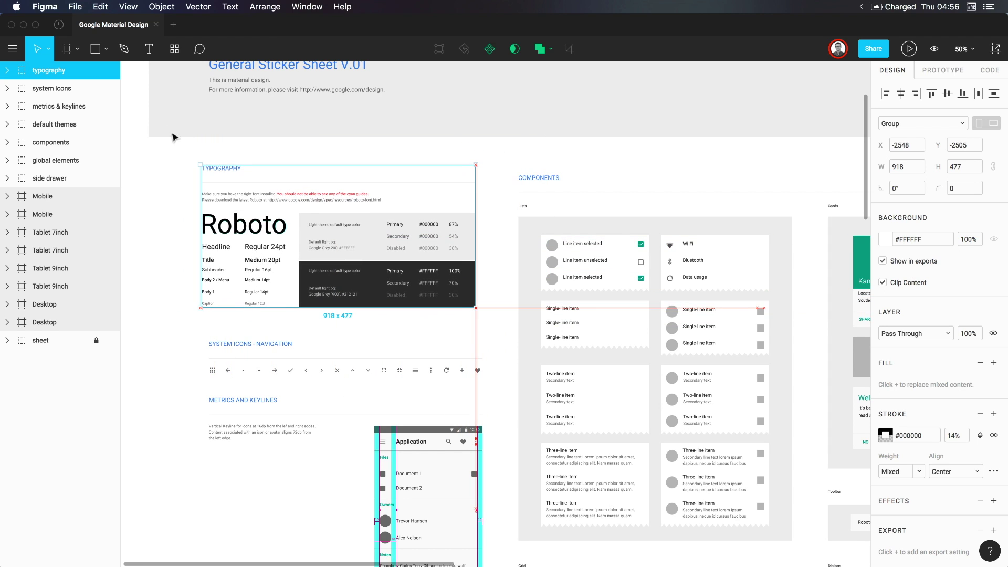
key("super+z")
key("super+z")
key("super+z")
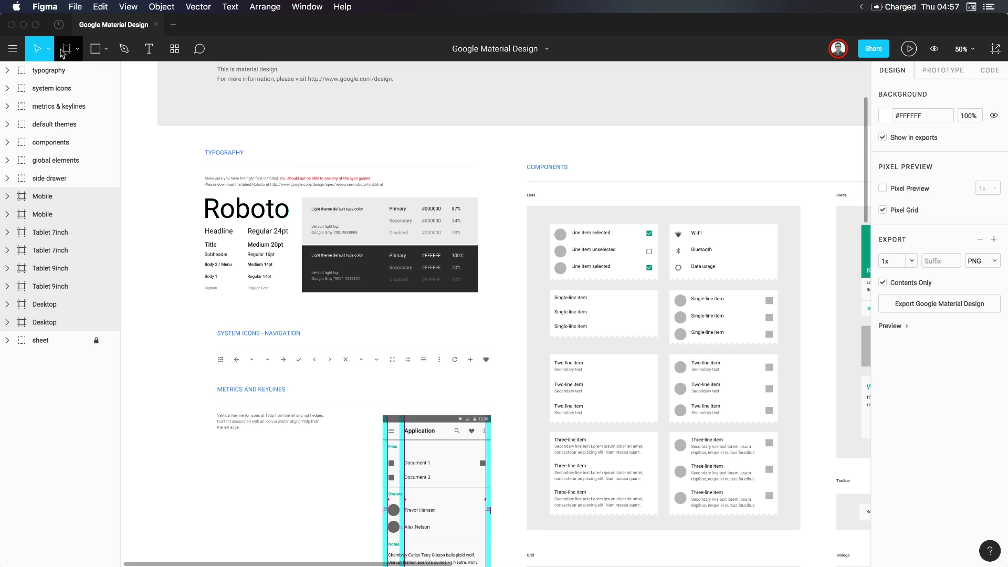
Switch from the Move tool to the Scale tool
left_click(48, 49)
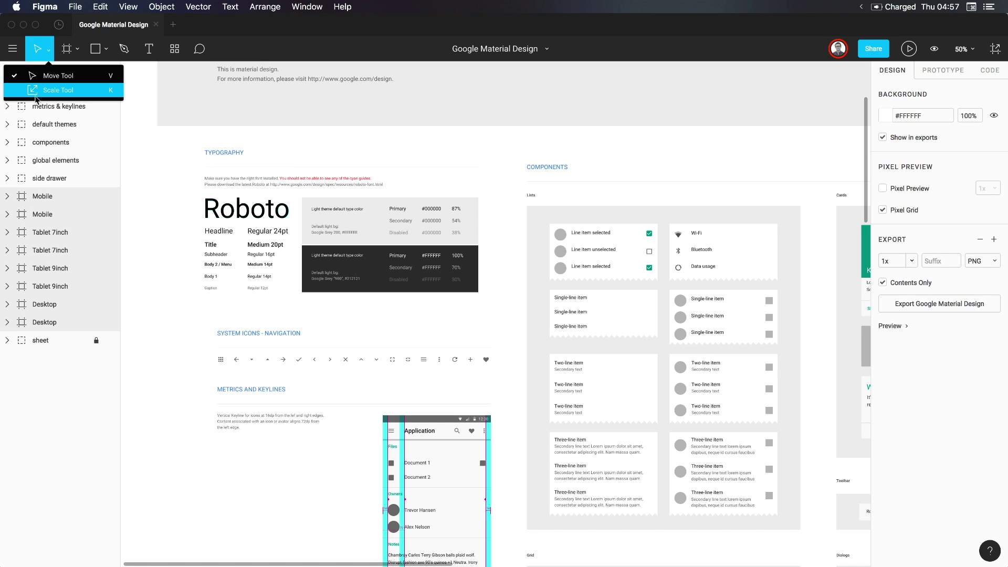
left_click(36, 95)
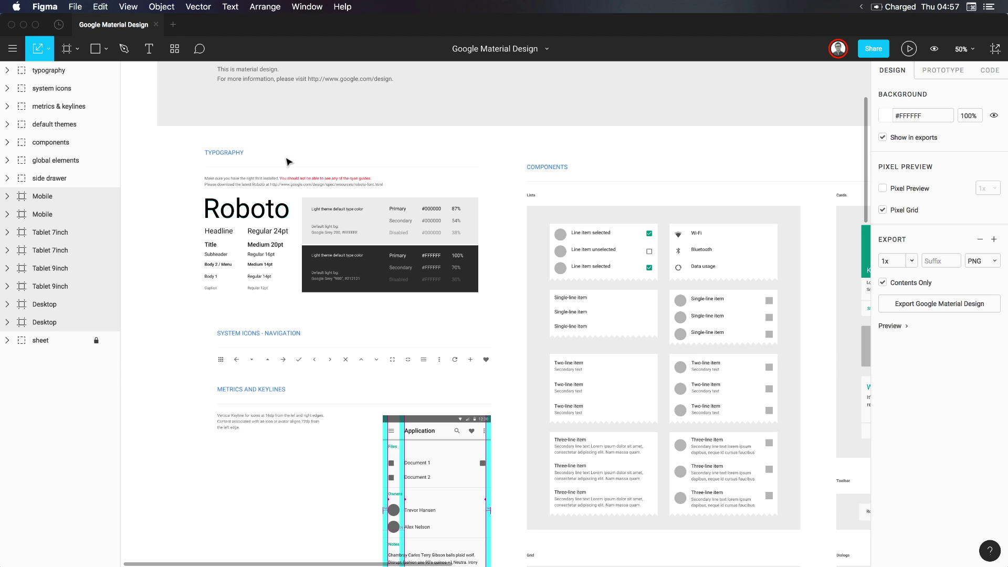
scroll(288, 161, "up", 3)
scroll(288, 162, "left", 3)
scroll(349, 292, "down", 1)
scroll(349, 292, "right", 1)
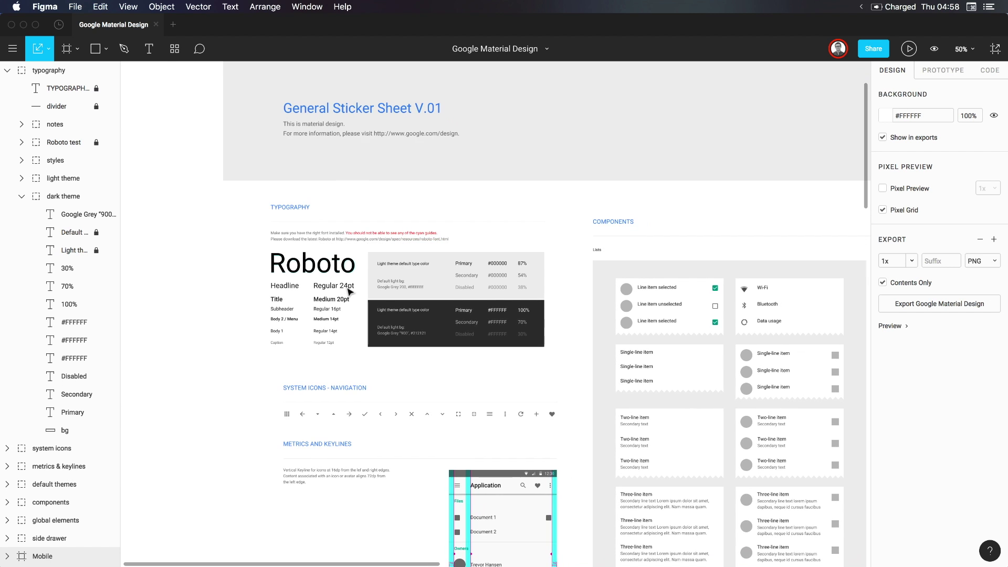
Draw a 253 × 132 export slice beside the sheet title with the Slice tool, then delete it
left_click(66, 50)
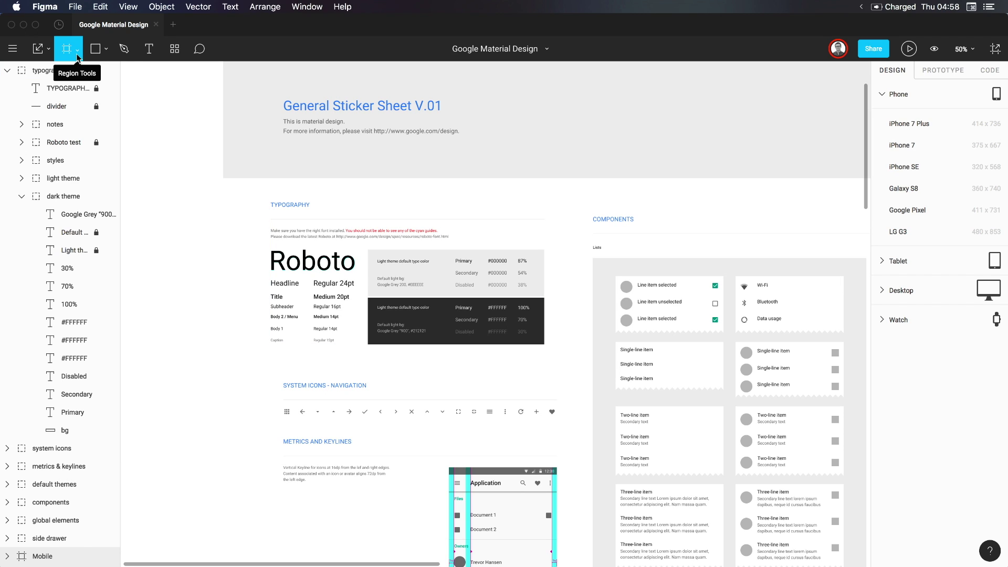
left_click(76, 54)
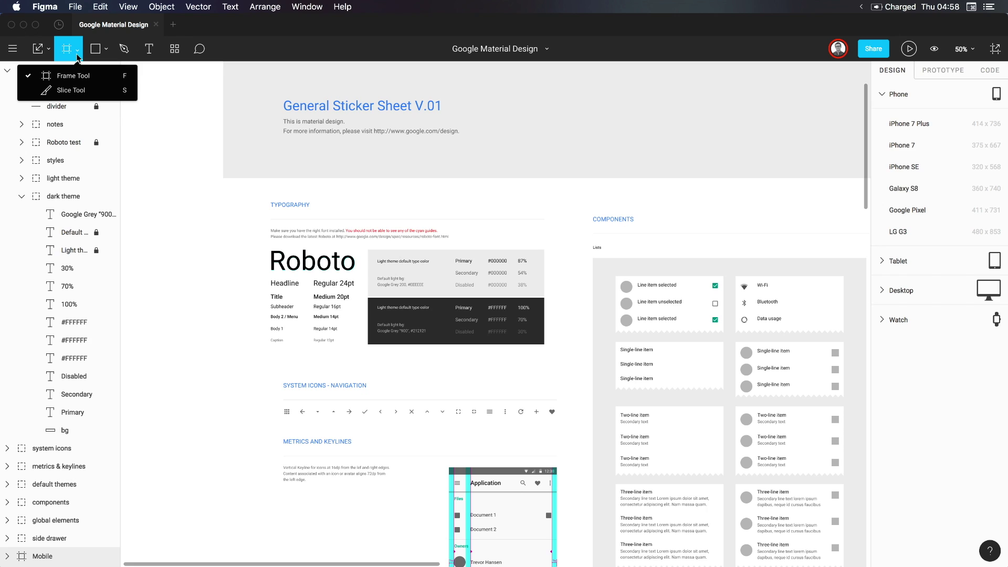
left_click(70, 89)
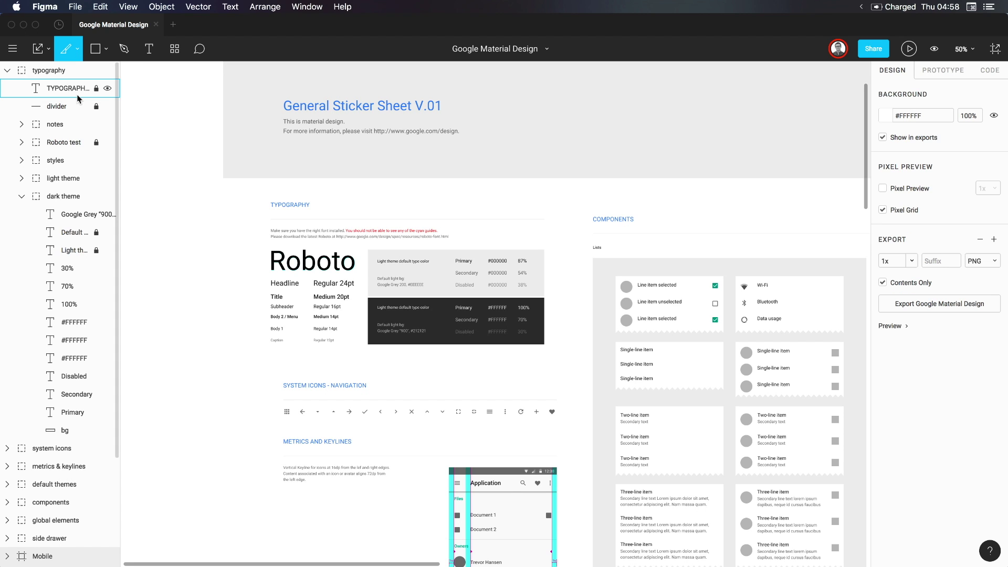
left_click_drag(240, 107, 319, 146)
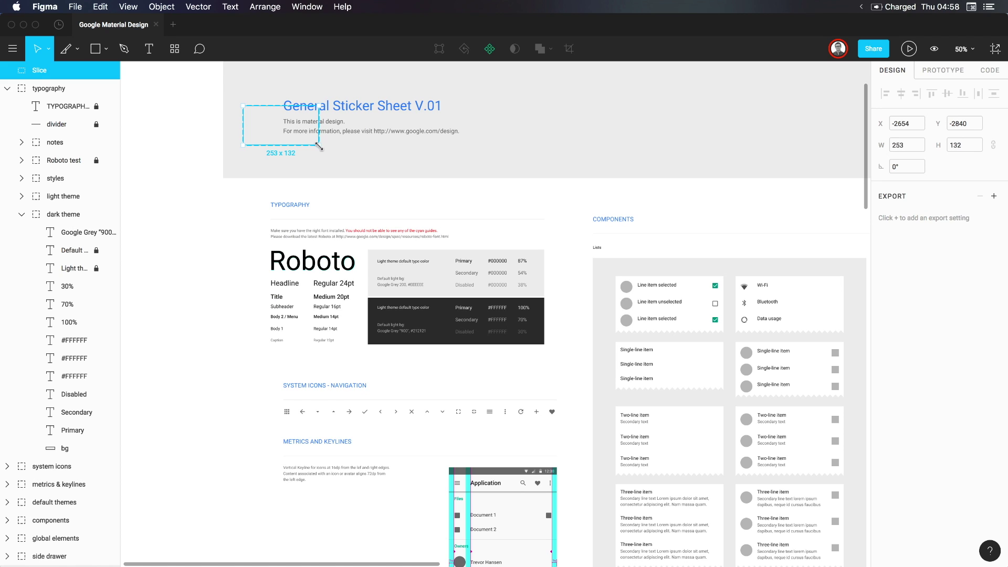
key("Delete")
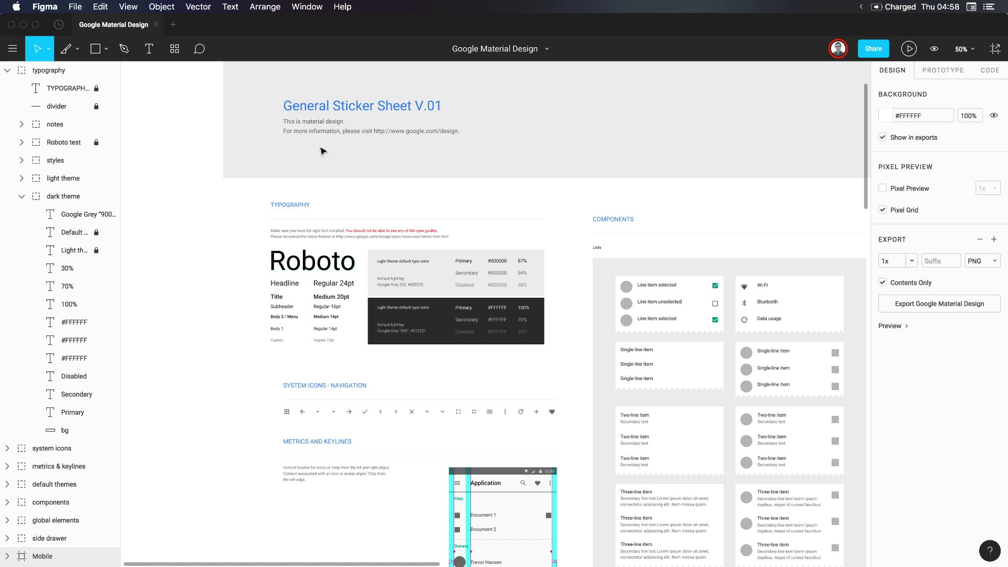
Draw a closed four-point diamond path with the Pen tool left of typography, then delete it
left_click(95, 51)
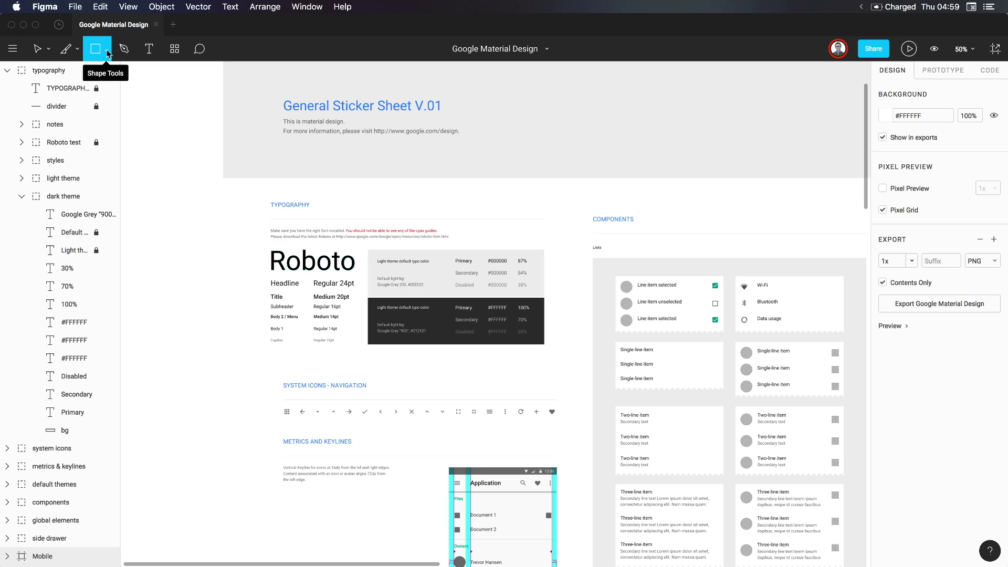
left_click(106, 49)
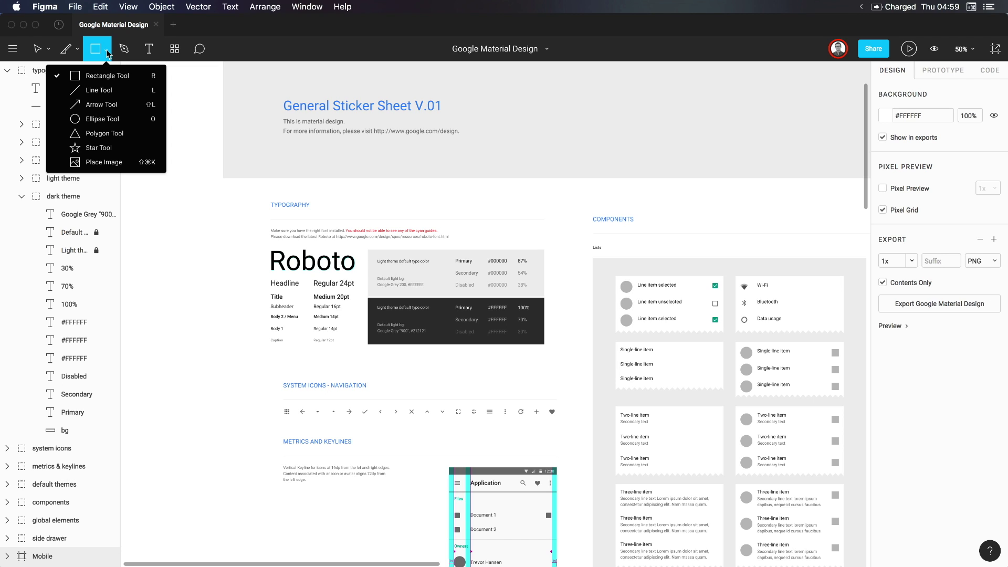
left_click(125, 49)
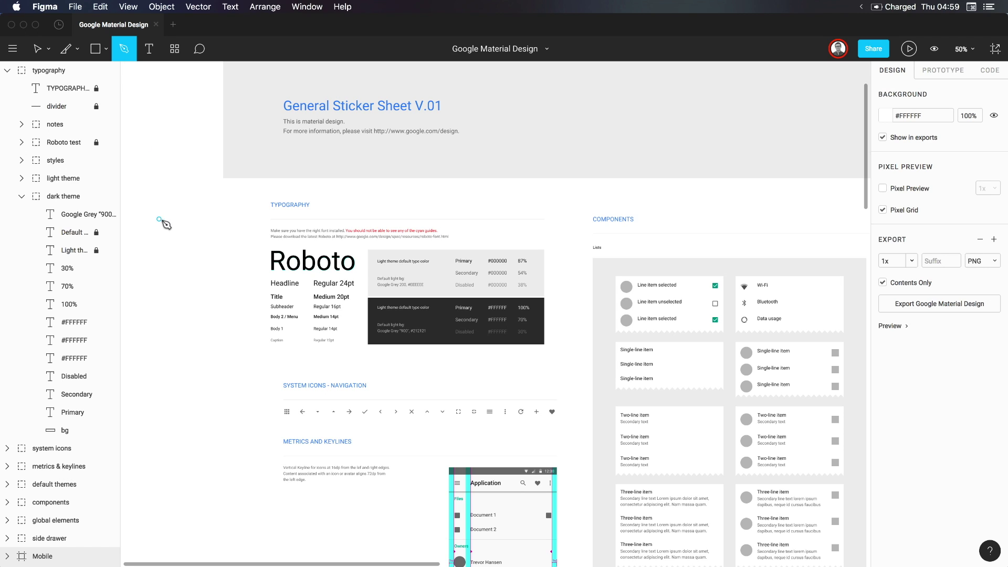
left_click(180, 230)
left_click(153, 199)
left_click(176, 171)
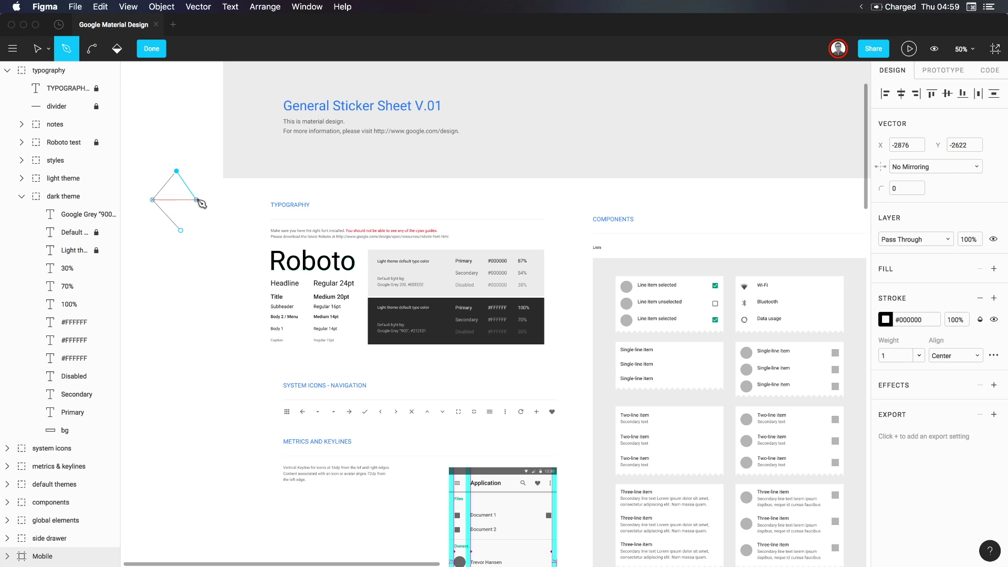
left_click(195, 200)
left_click(181, 230)
left_click(151, 48)
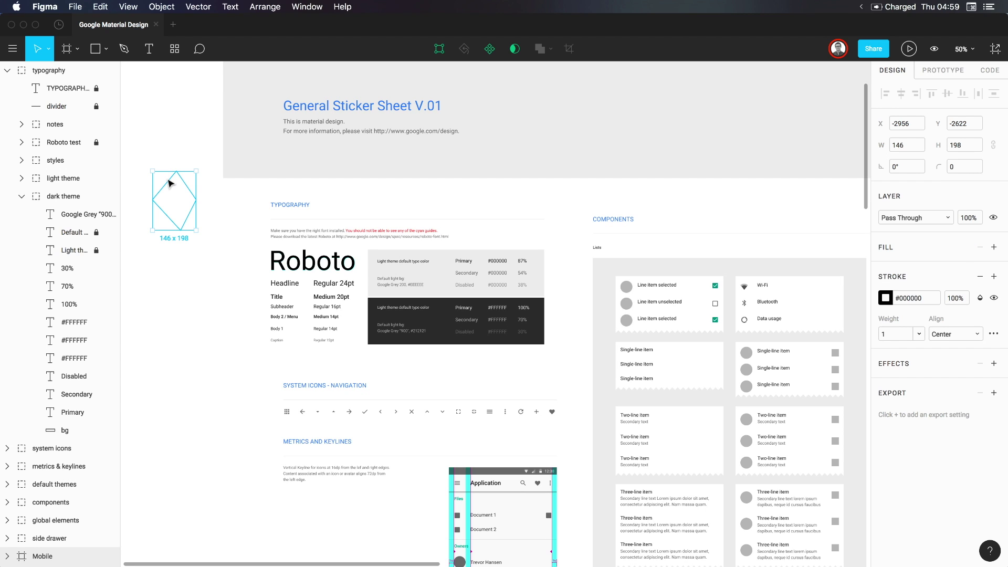
key("Delete")
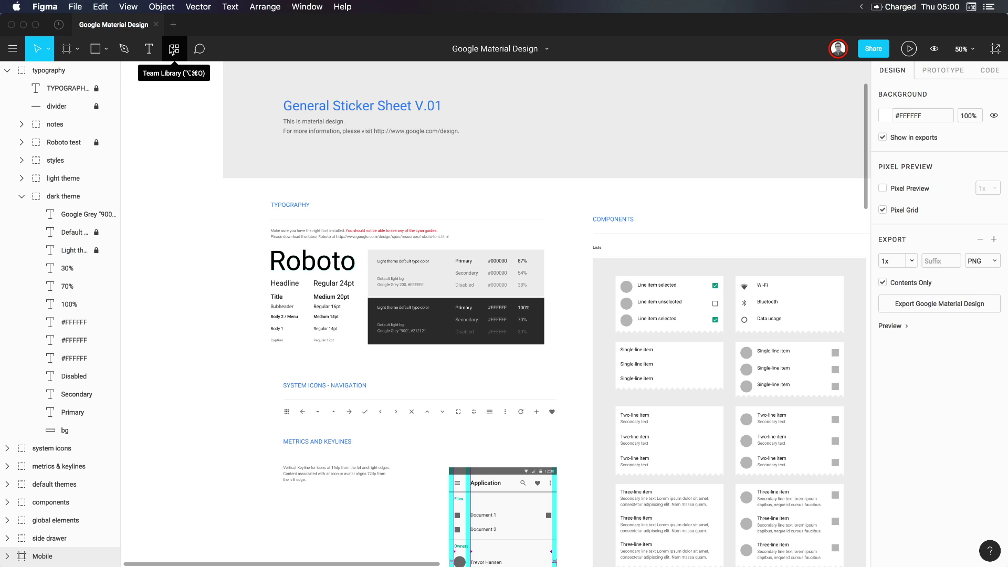
left_click(173, 53)
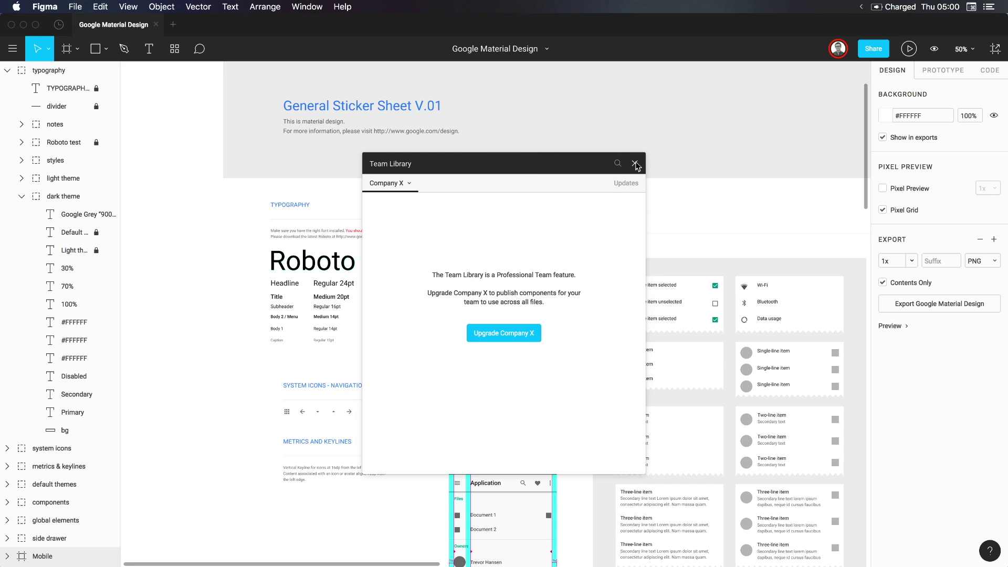
left_click(635, 164)
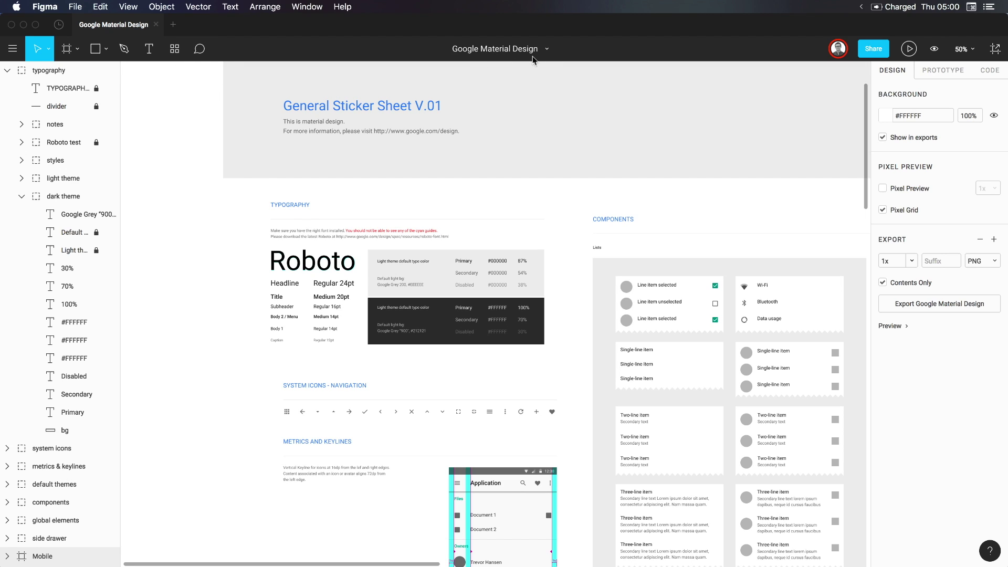
Open the file's version history from its options menu, then go back to editing
left_click(547, 51)
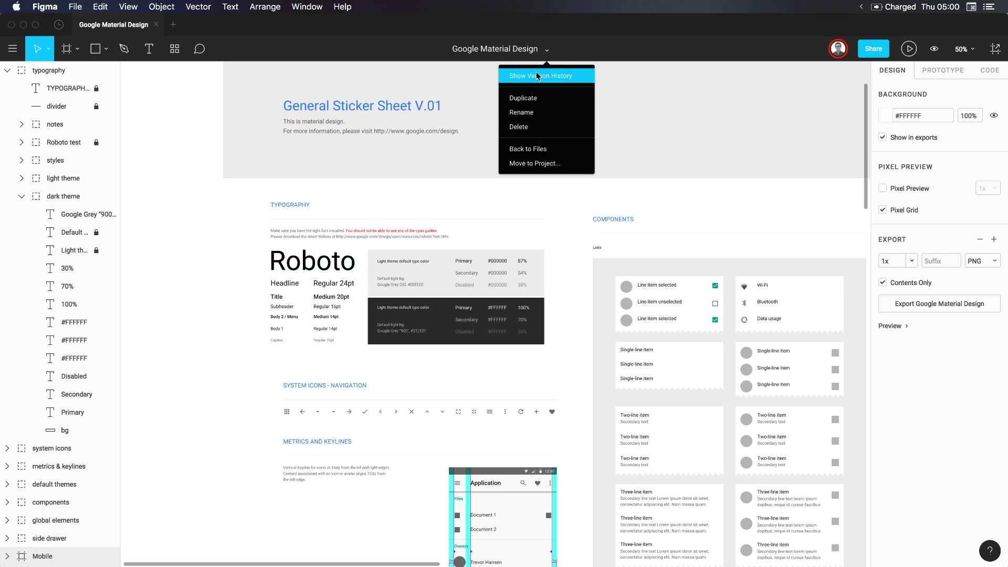
left_click(537, 76)
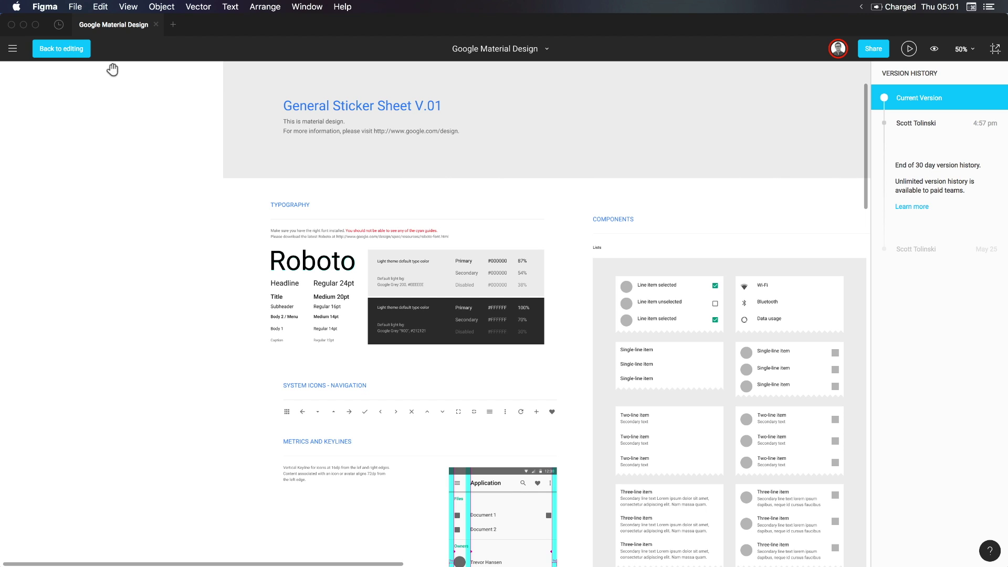
left_click(50, 49)
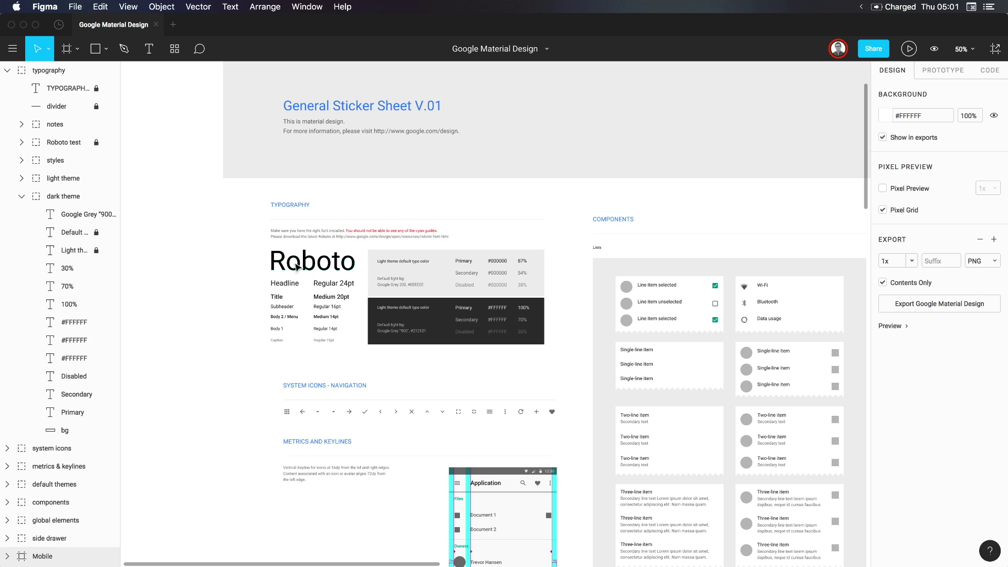
Select the dark theme's 70% text layer to show its Roboto Regular 16 properties
left_click(67, 286)
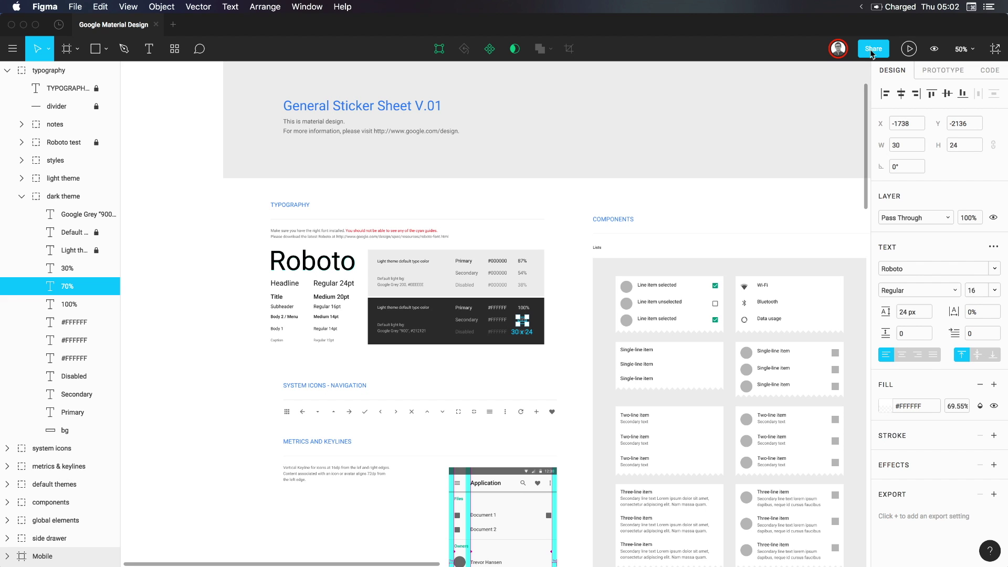
Open the Share dialog to review who has access, then close it
left_click(870, 50)
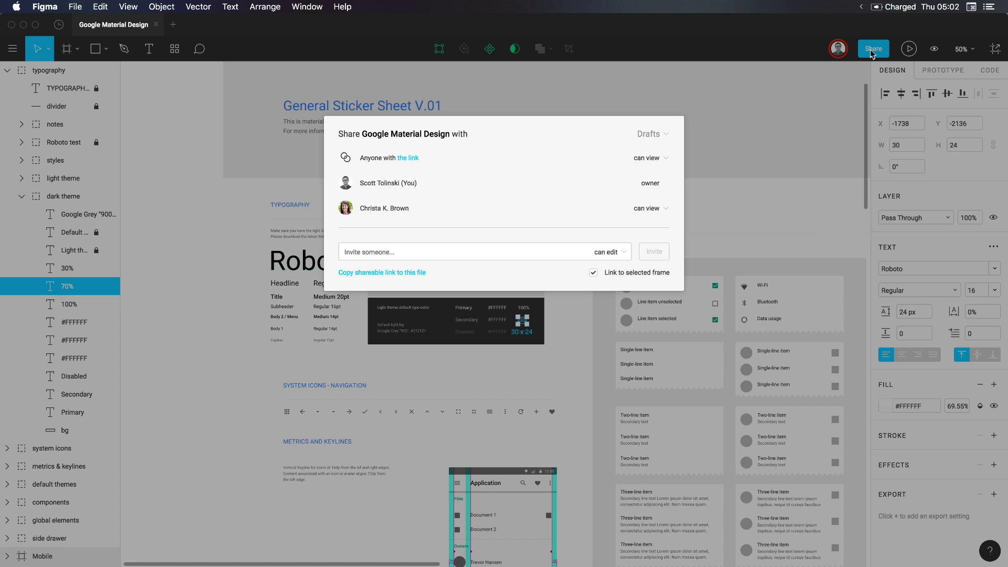
left_click(809, 190)
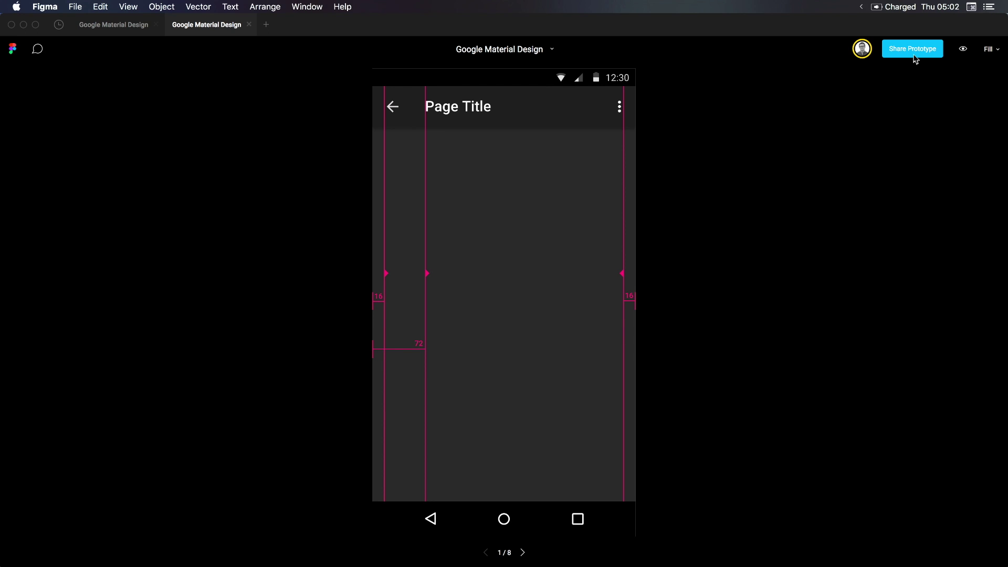
Step through the presentation with the arrow keys to frame 5 of 8, the navigation drawer
key("Right")
key("Right")
key("Right")
key("Right")
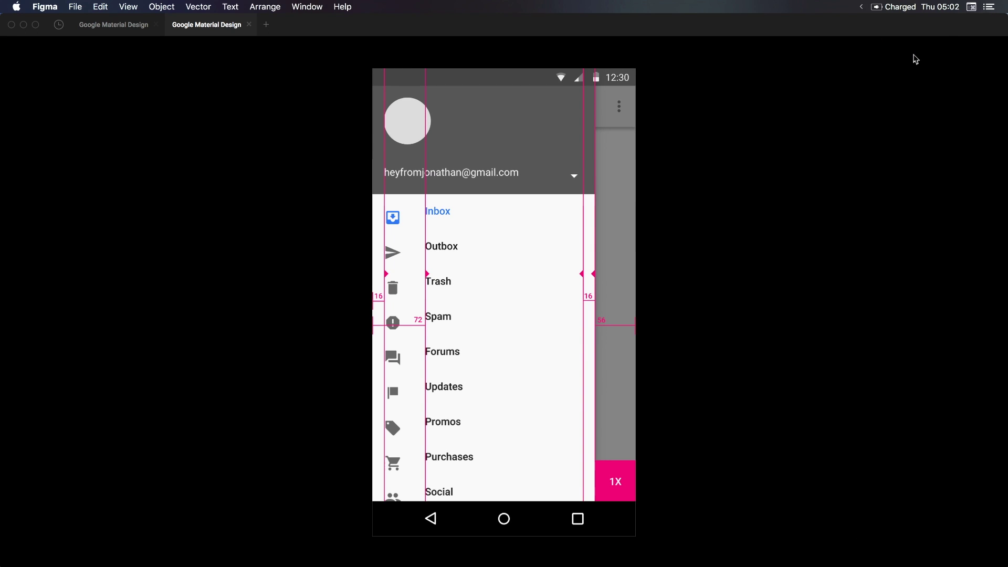
key("Right")
key("Left")
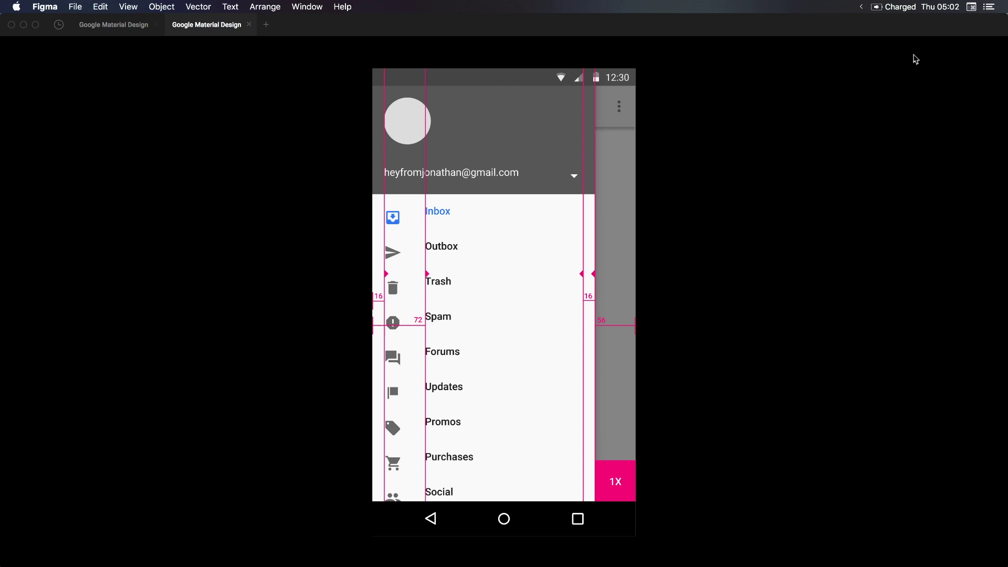
Close the presentation tab, deselect the 70% layer, and check View Settings, zoom and export menus
left_click(249, 25)
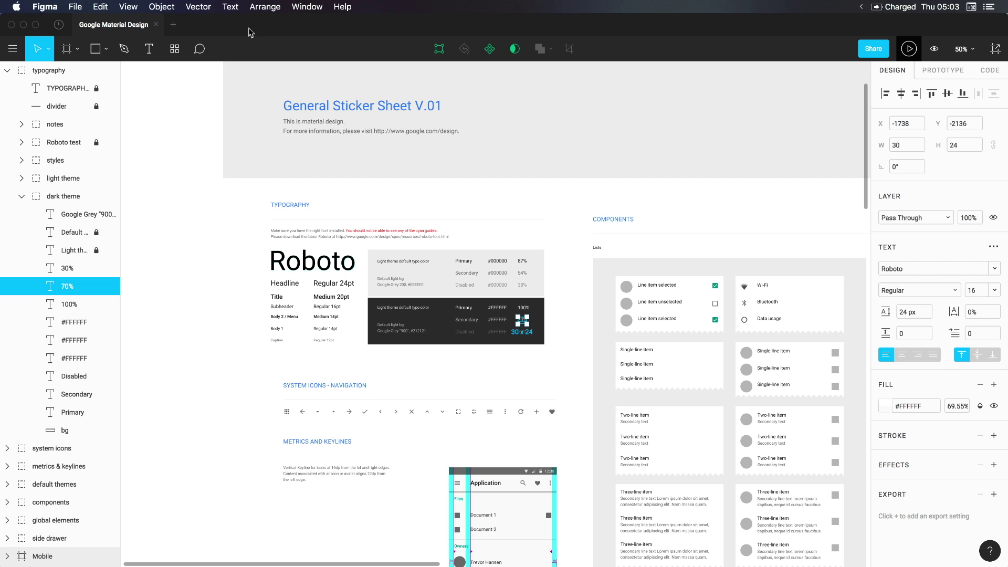
key("Escape")
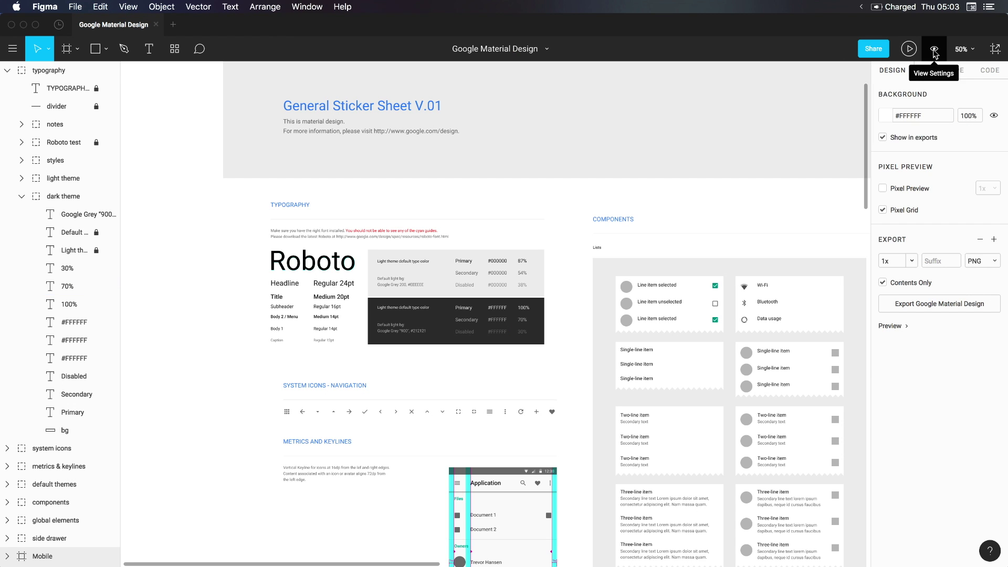
left_click(934, 49)
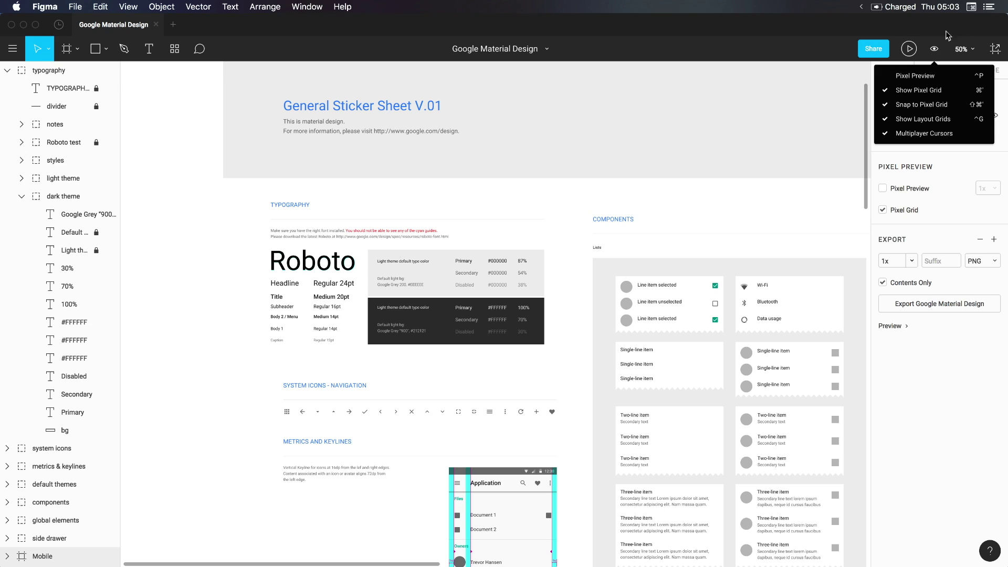
left_click(960, 47)
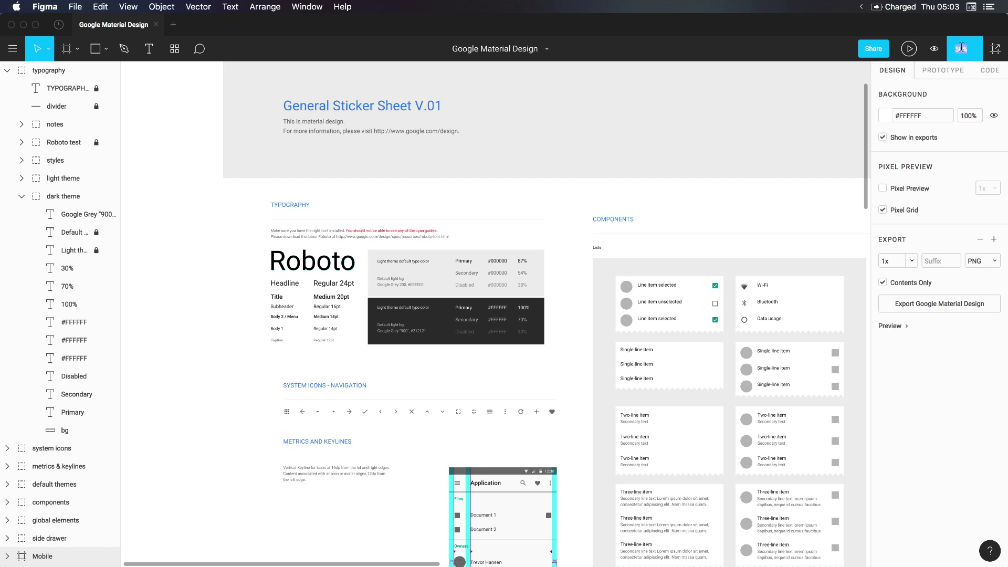
left_click(962, 46)
left_click(994, 48)
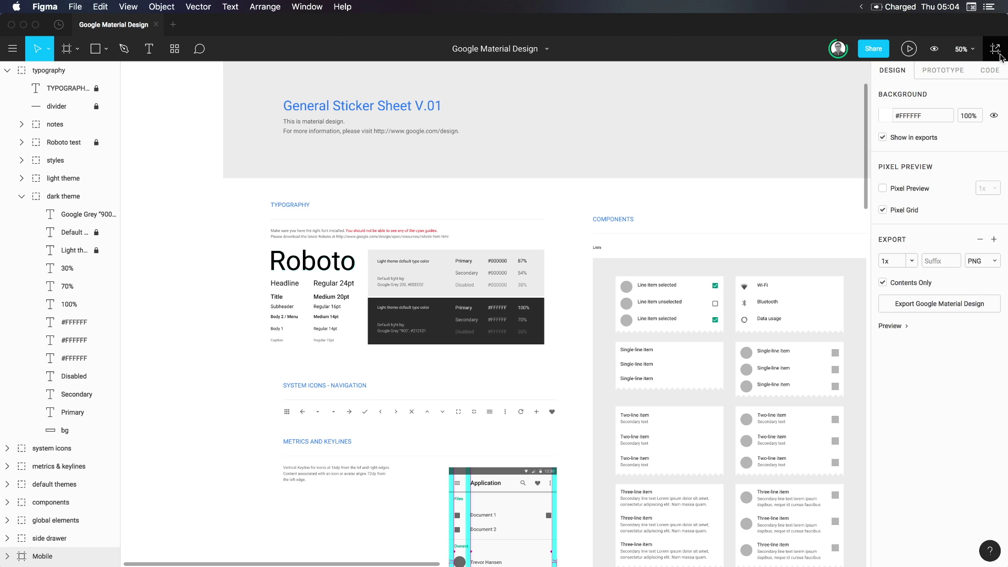
left_click(996, 51)
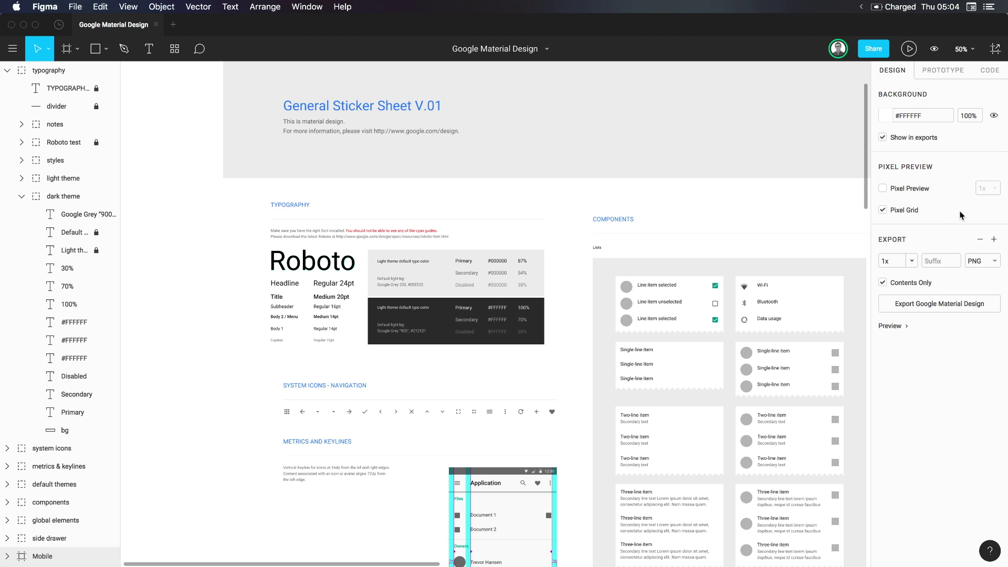
Drill into the typography group and select the dark bg rectangle behind the type samples
left_click(383, 297)
double_click(386, 310)
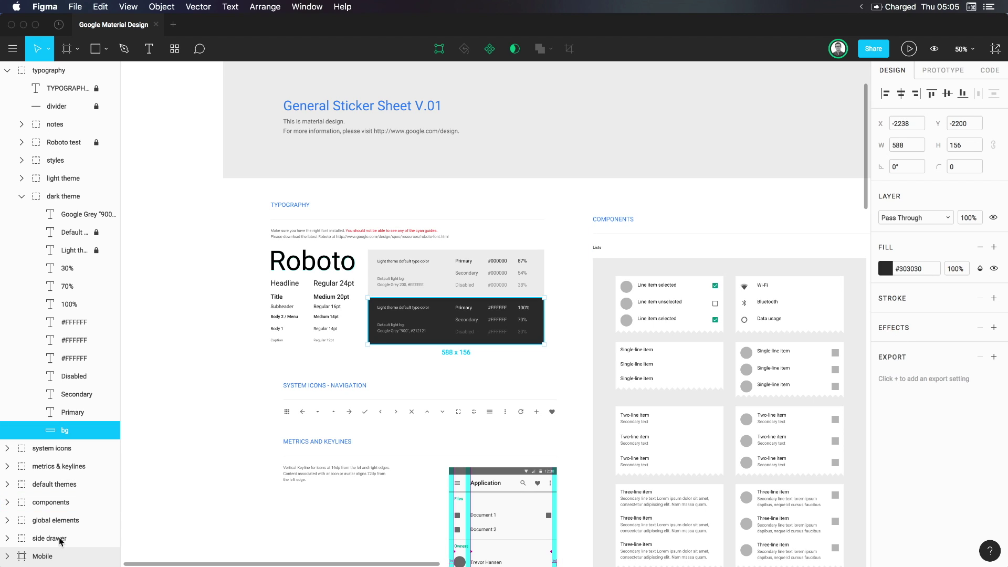
left_click(64, 393)
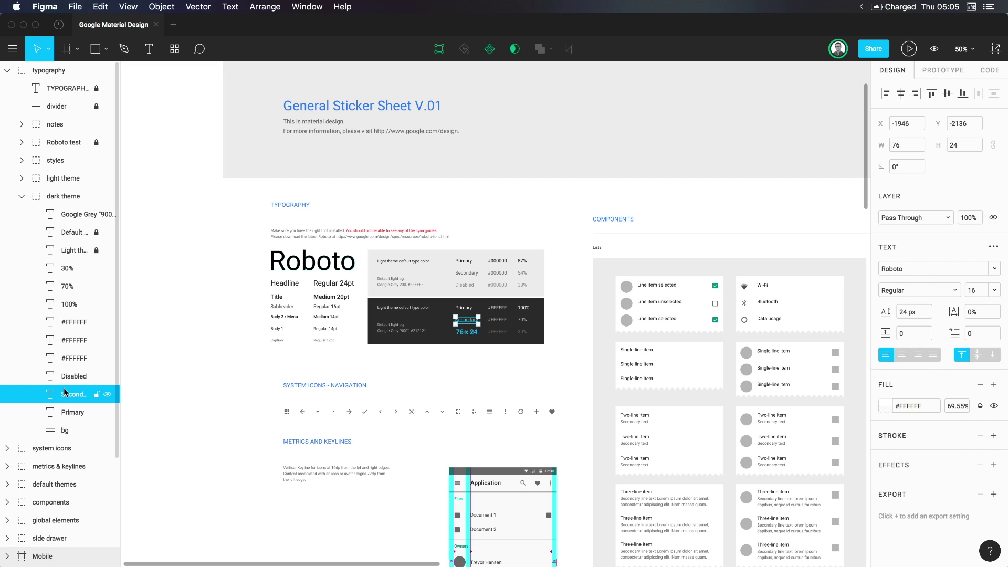
left_click(376, 324)
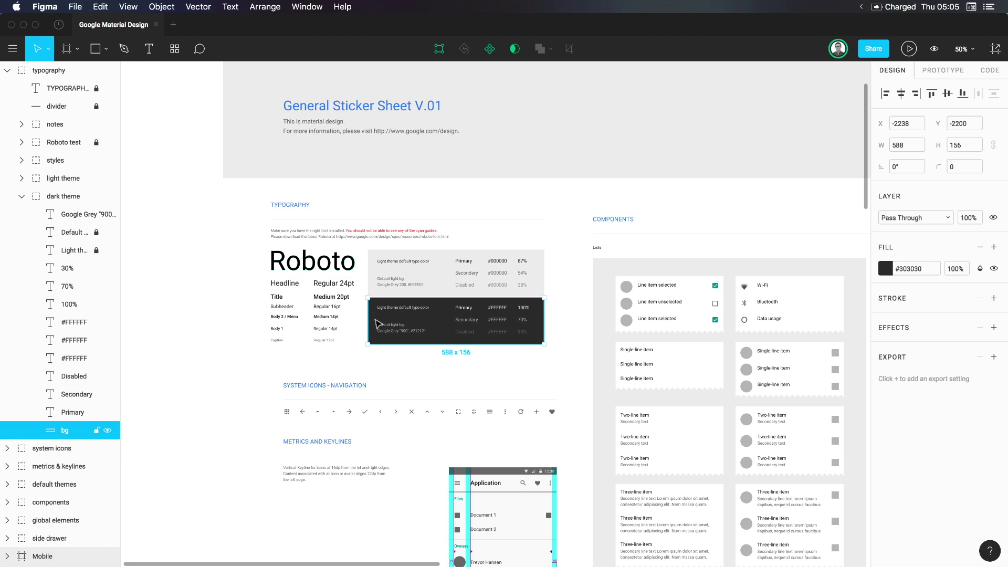
Change the dark rectangle's fill to red #B01616, then view its Prototype settings
left_click(886, 268)
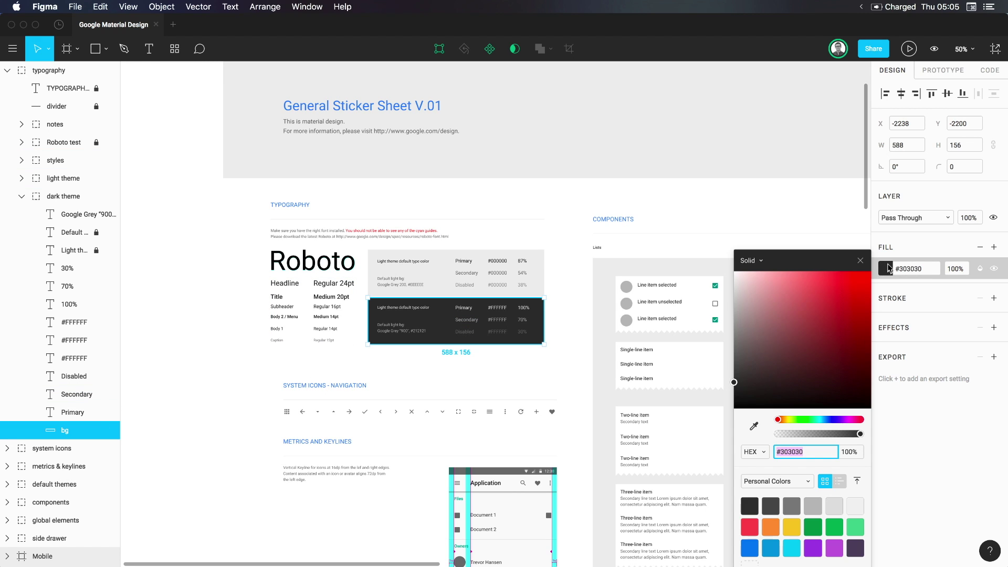
left_click(854, 315)
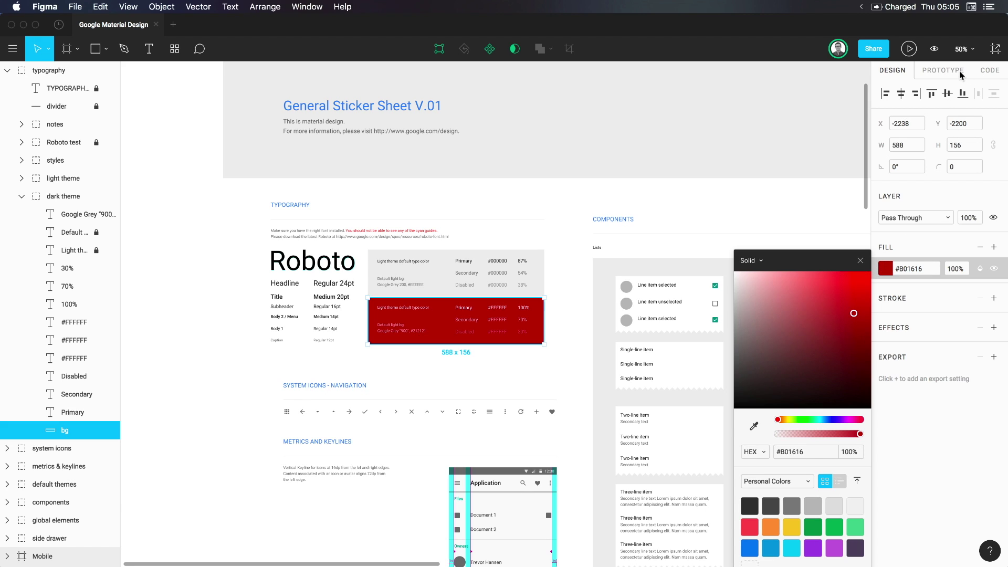
left_click(944, 71)
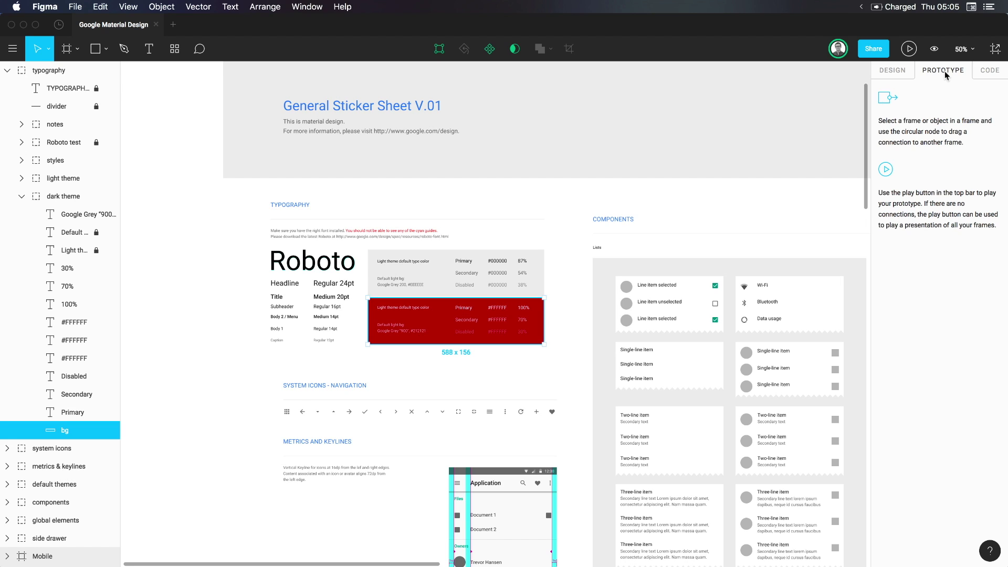
View the rectangle's raw CSS, highlight the background: #B01616 line, and return to Design properties
left_click(983, 74)
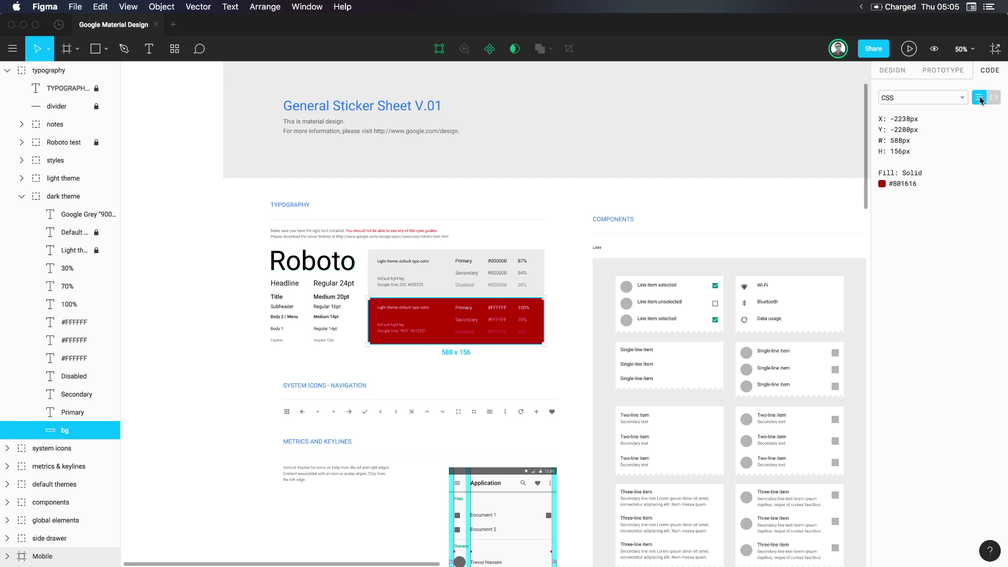
left_click(992, 98)
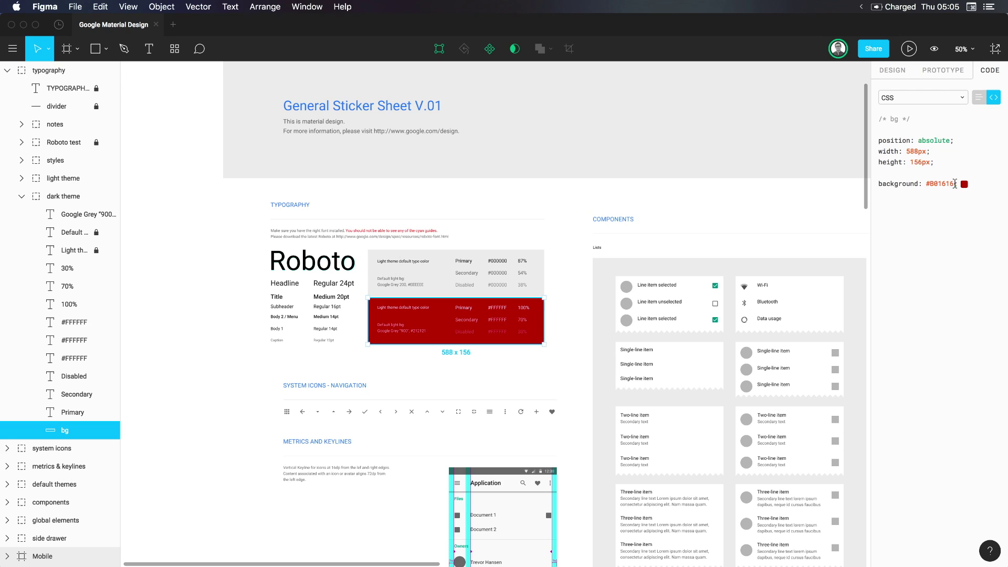
left_click_drag(955, 183, 875, 183)
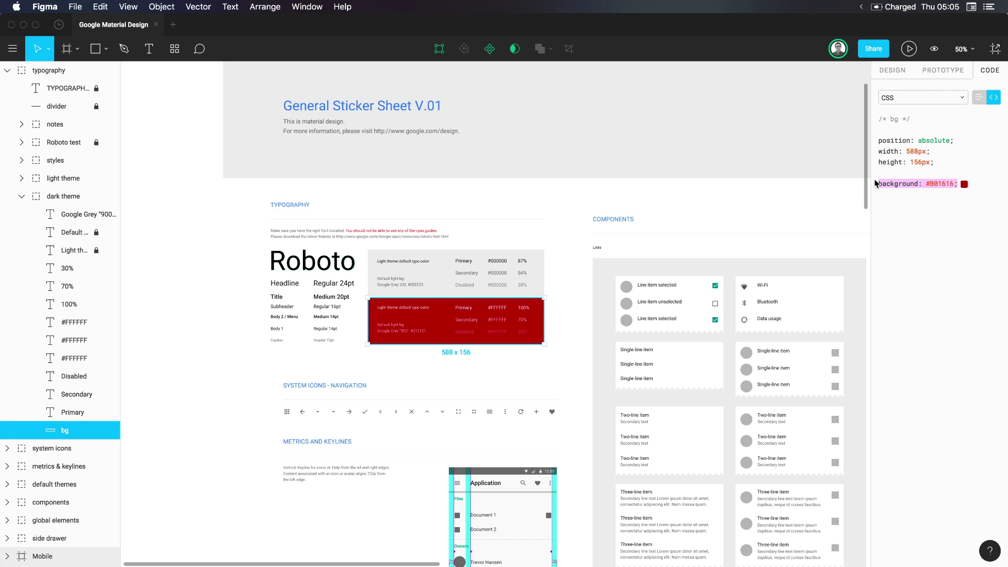
left_click(881, 75)
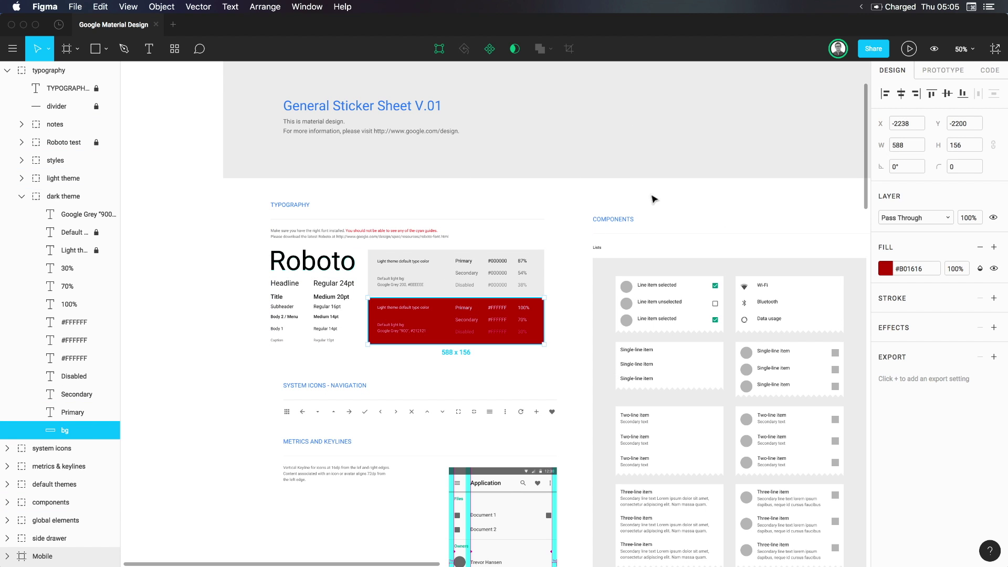
Deselect the rectangle and zoom out from 25% to about 6% to survey the whole sticker sheet
scroll(605, 240, "right", 5)
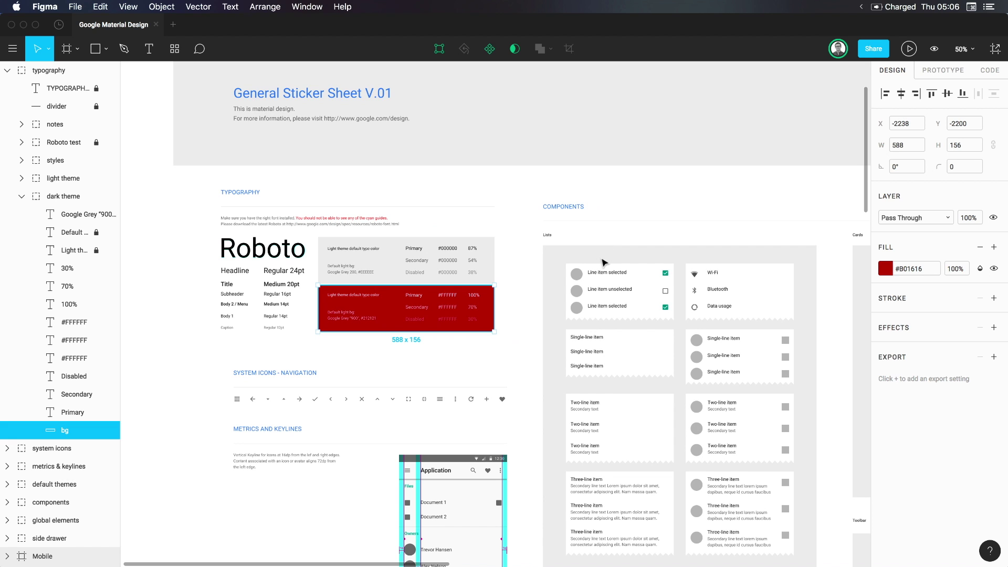
key("minus")
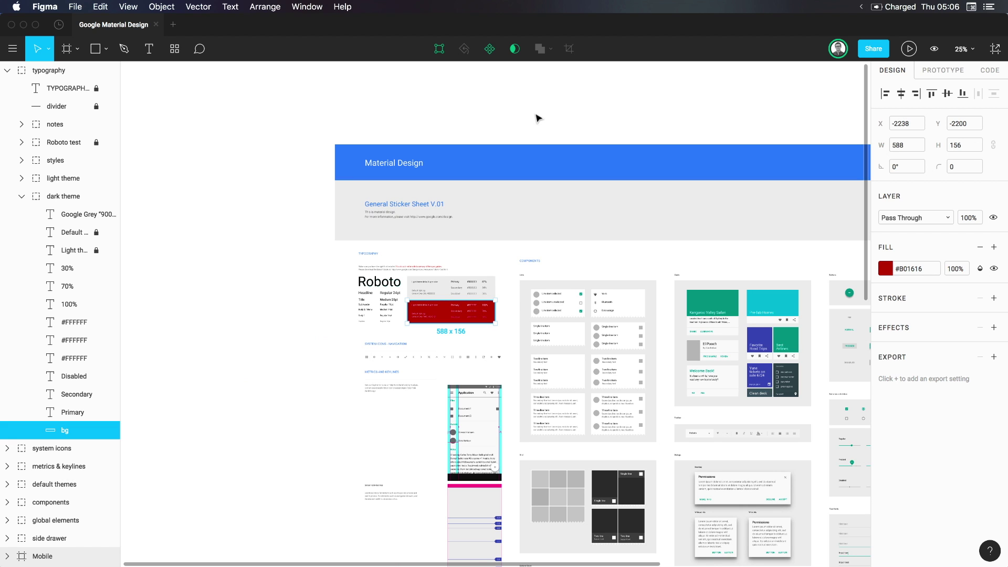
key("Escape")
key("minus")
key("minus")
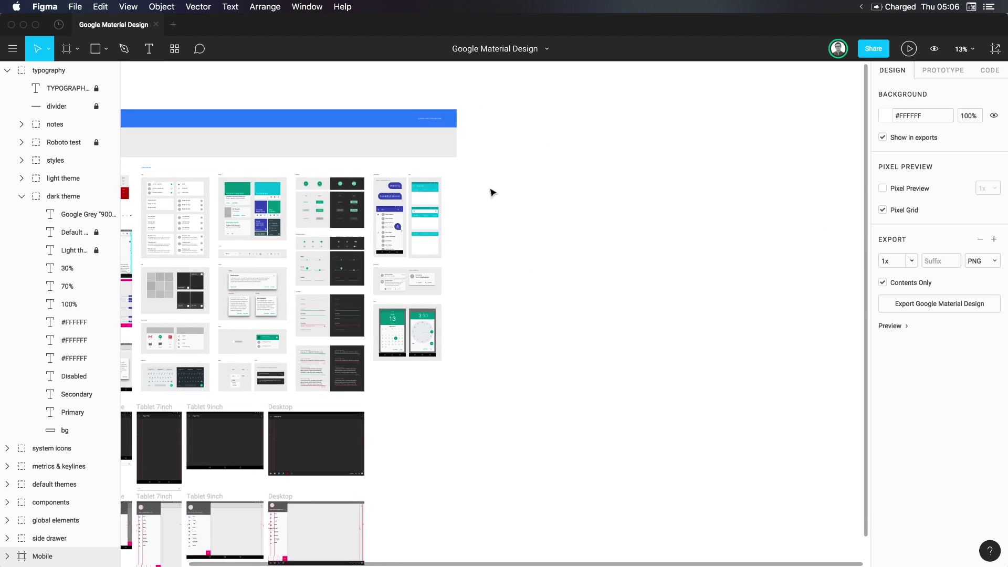
key("minus")
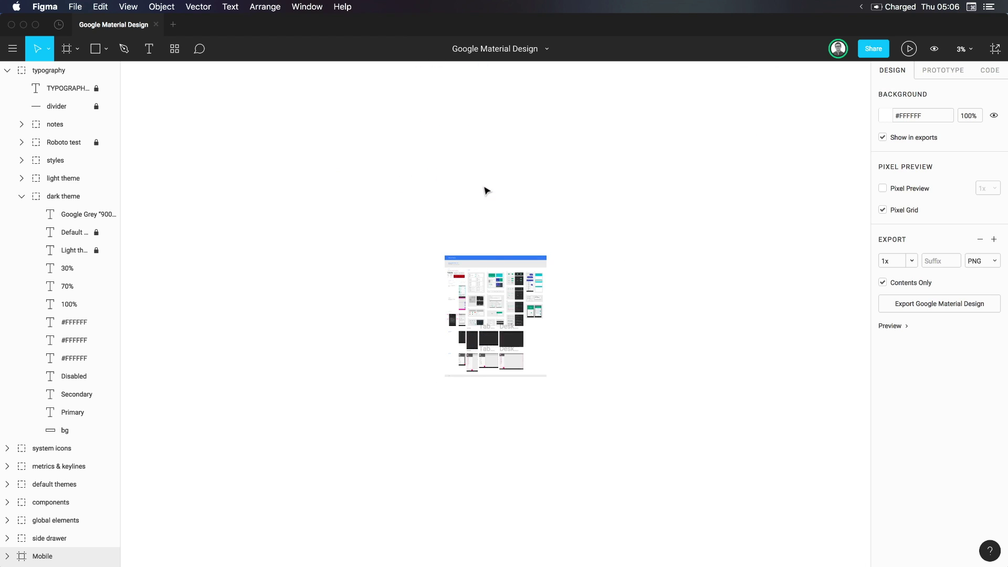
key("plus")
key("plus")
key("minus")
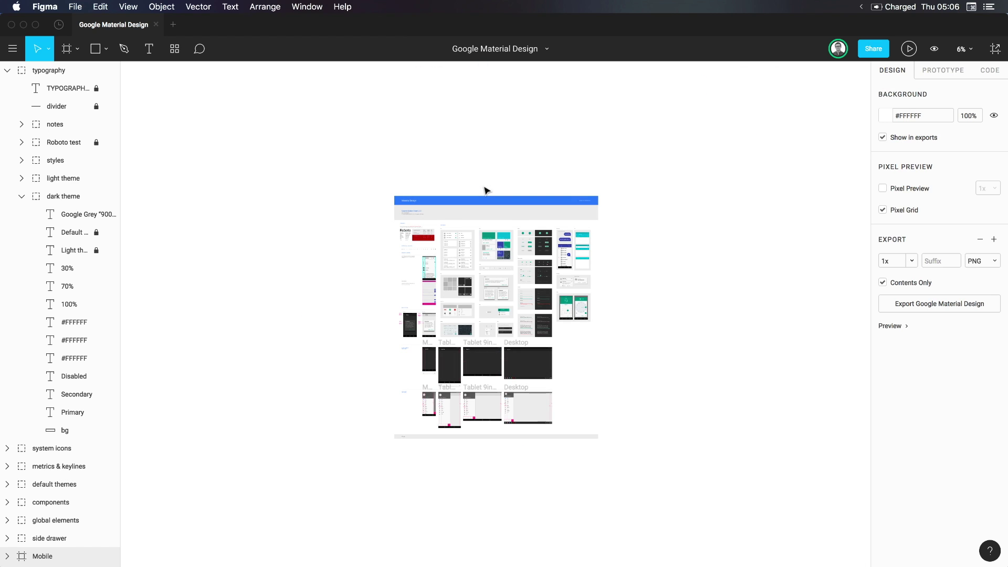
key("minus")
key("plus")
key("plus")
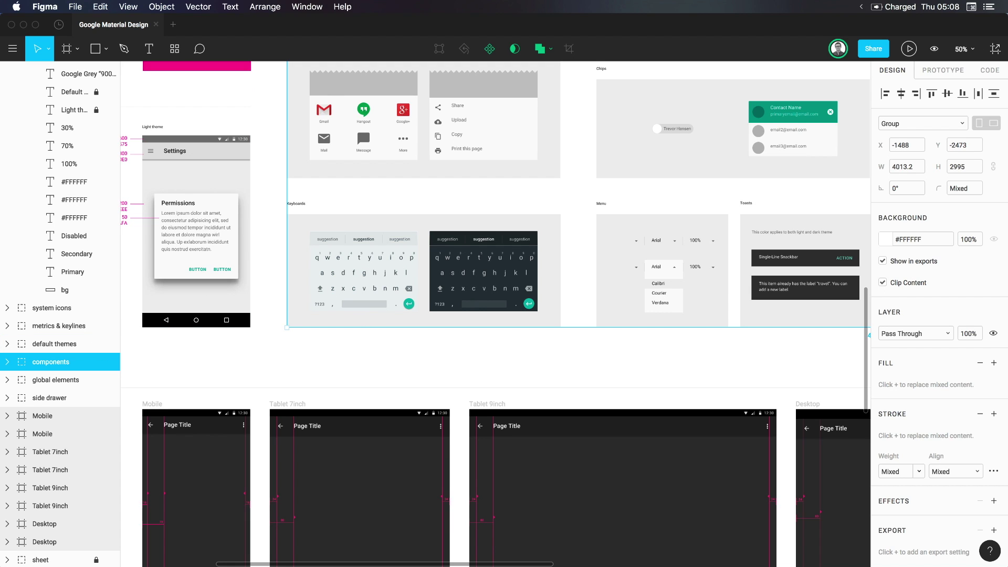
left_click(6, 363)
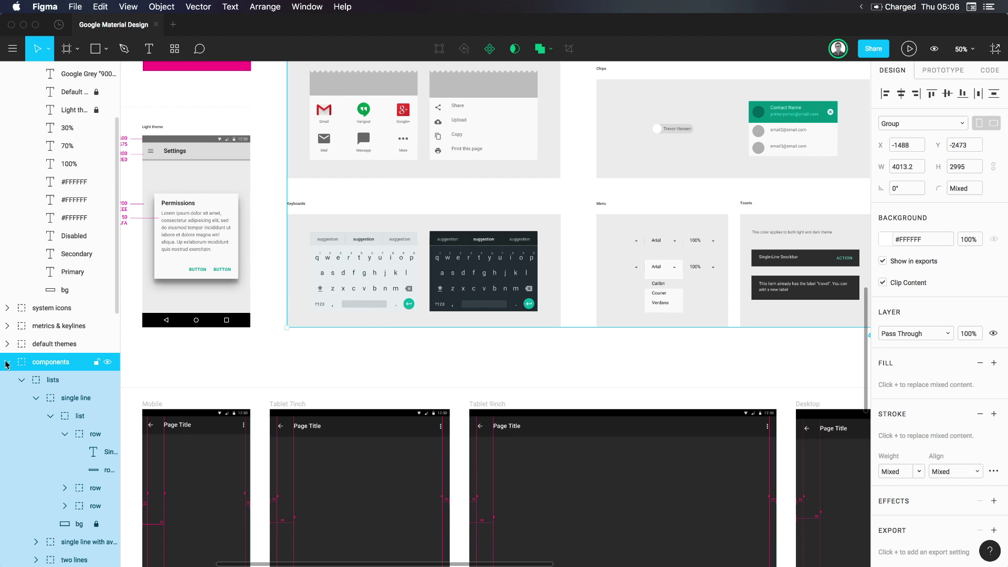
left_click(6, 362)
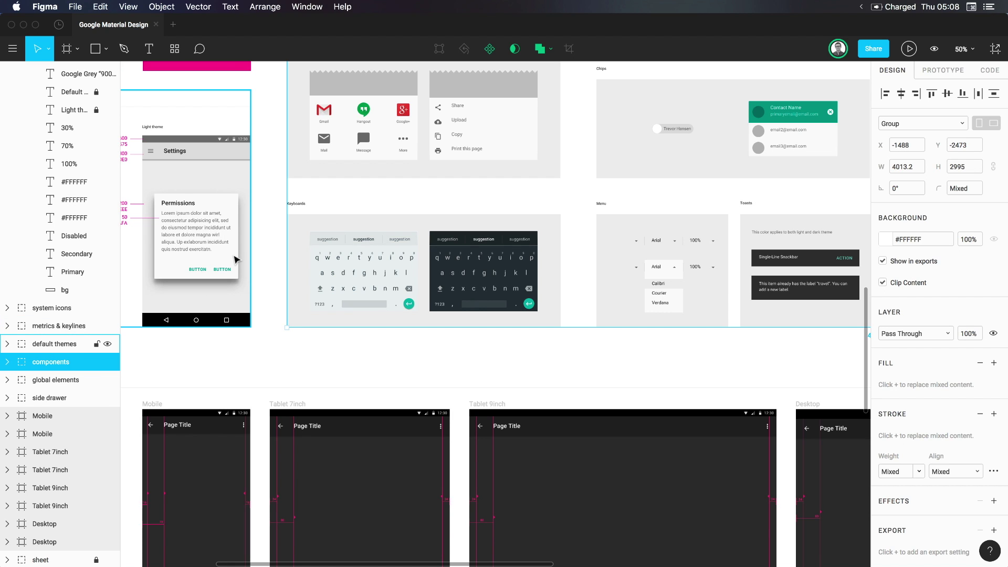